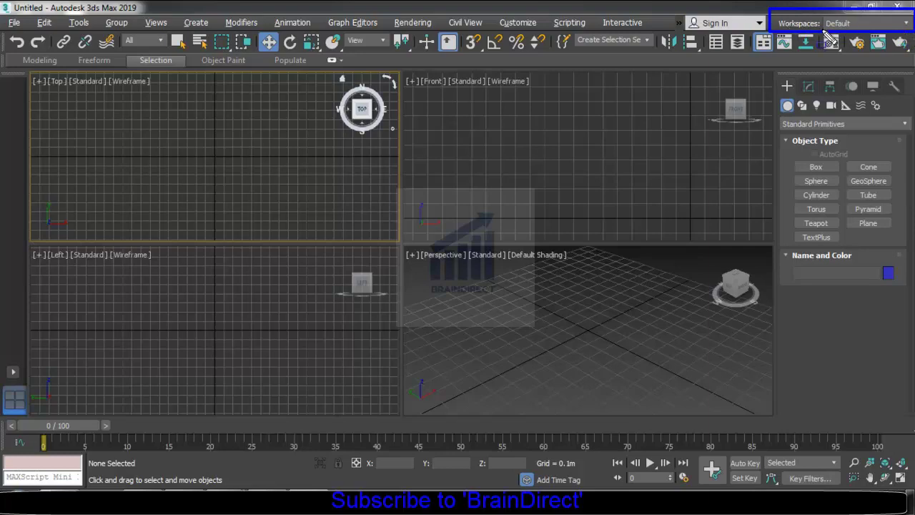
# Keep the Default workspace and look over the menu bar and toolbars
pyautogui.click(882, 25)
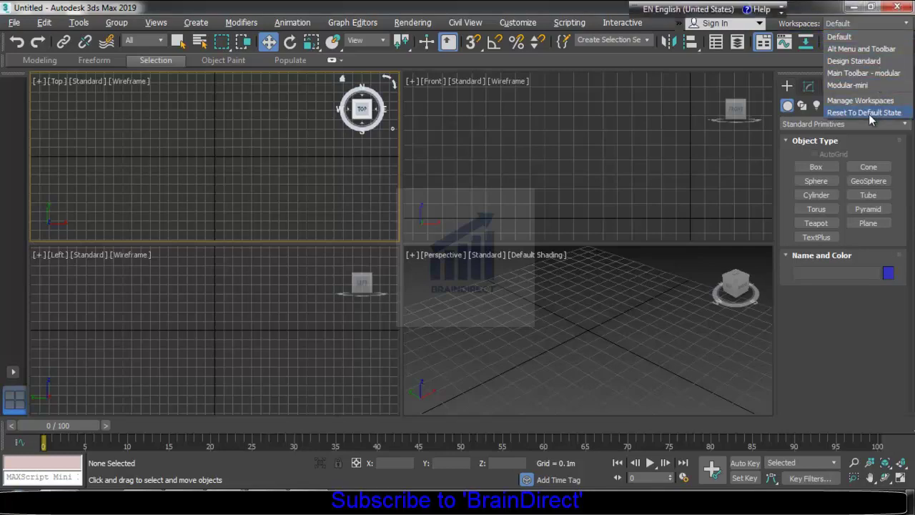
pyautogui.click(838, 39)
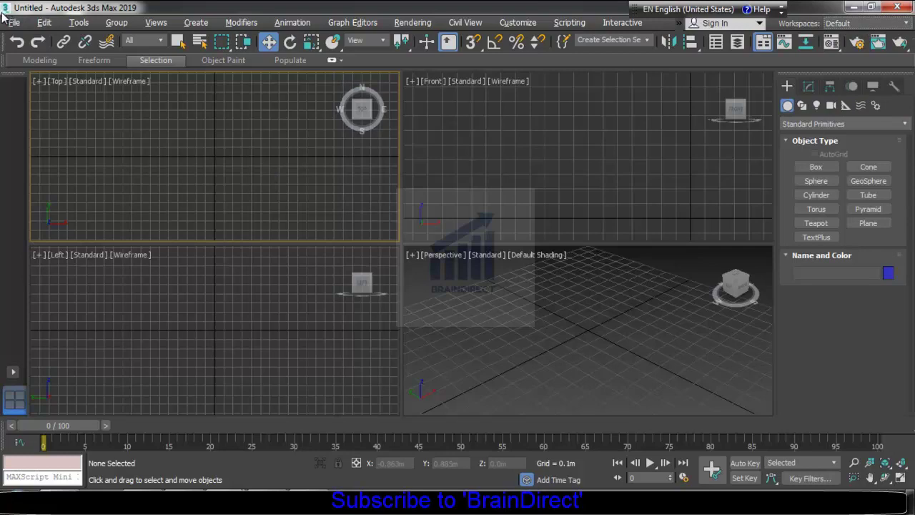
pyautogui.moveTo(4, 13); pyautogui.dragTo(663, 31)
pyautogui.moveTo(3, 33)
pyautogui.mouseDown()
pyautogui.moveTo(685, 63)
pyautogui.moveTo(912, 60)
pyautogui.mouseUp()
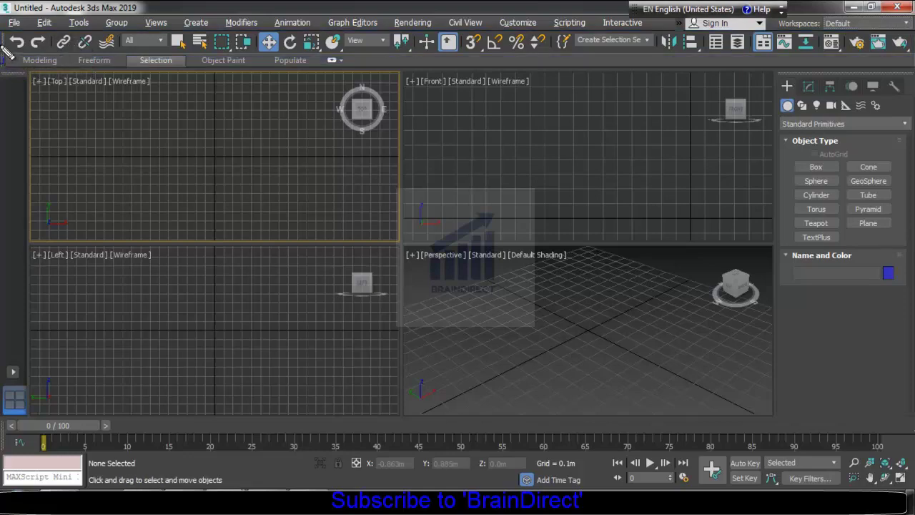
pyautogui.moveTo(1, 46)
pyautogui.mouseDown()
pyautogui.moveTo(378, 90)
pyautogui.moveTo(386, 81)
pyautogui.mouseUp()
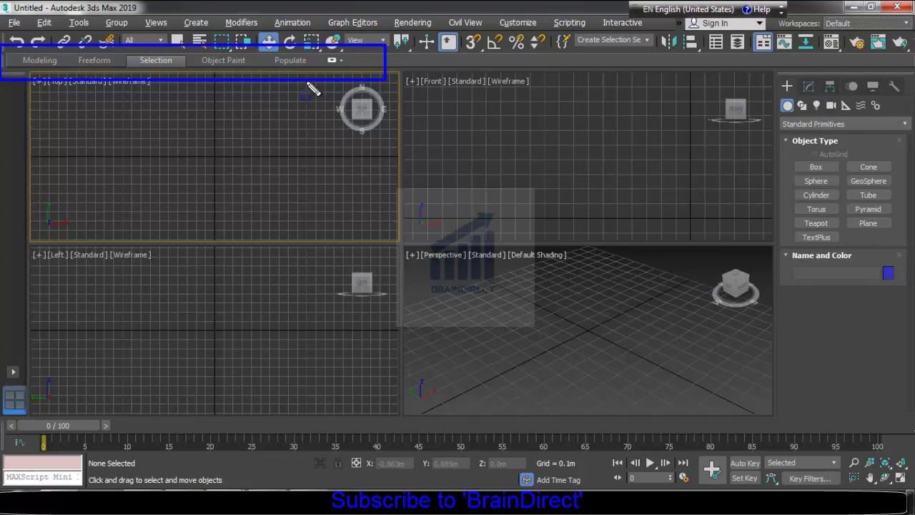
pyautogui.press('Escape')
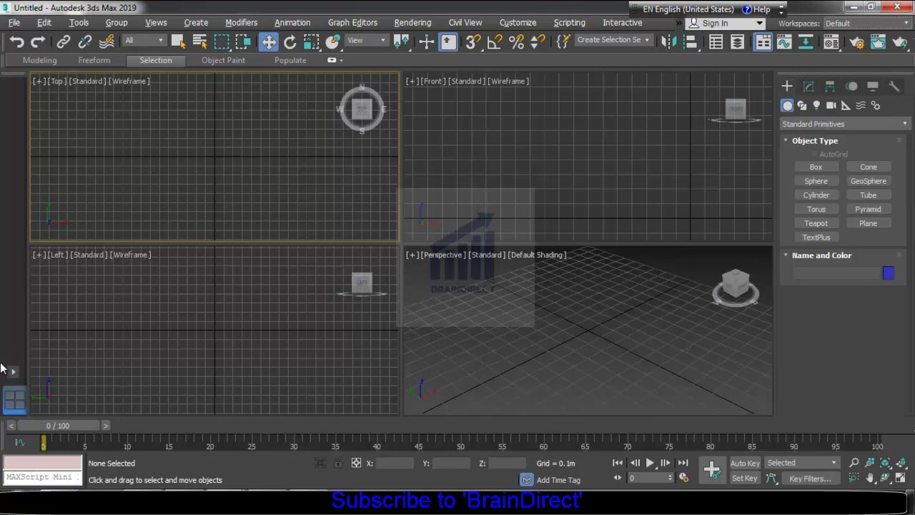
pyautogui.moveTo(2, 360); pyautogui.dragTo(71, 416)
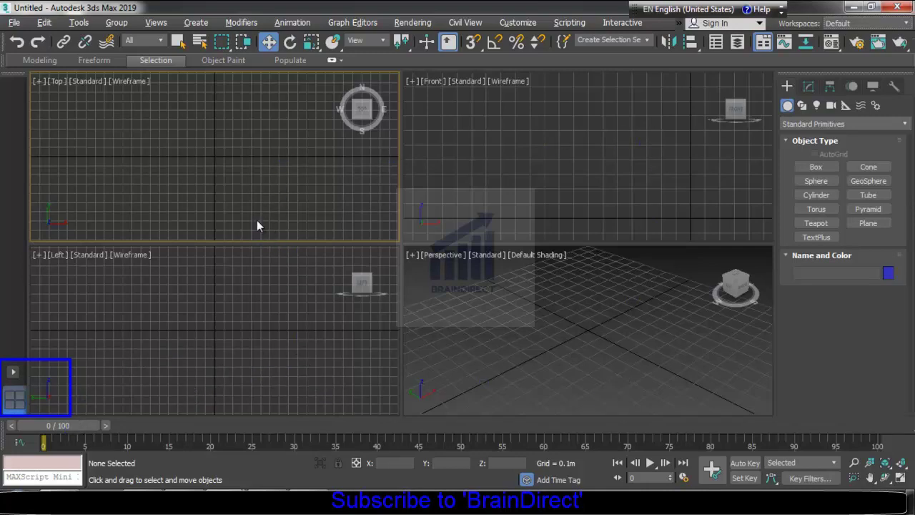
pyautogui.press('Escape')
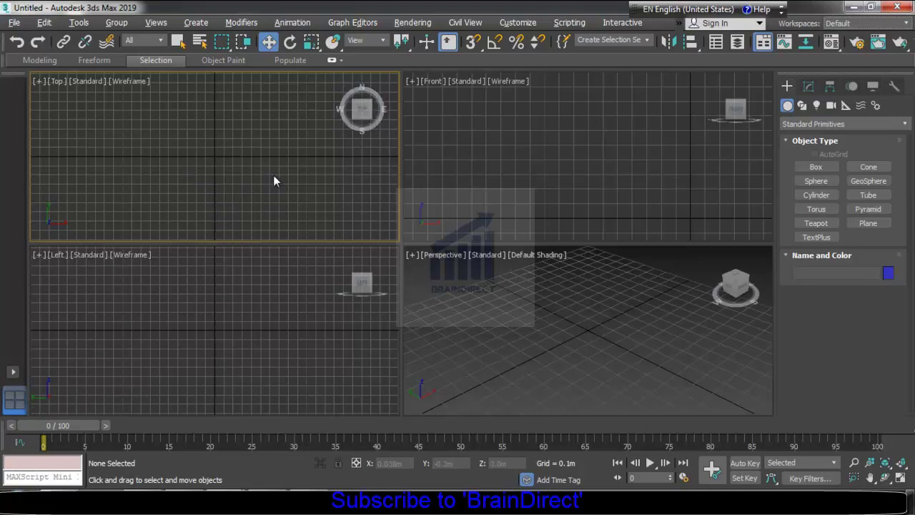
# Draw Box001, about 0.68 × 0.55 × 0.44 m, in the Perspective view and recentre it
pyautogui.click(817, 167)
pyautogui.moveTo(492, 346)
pyautogui.mouseDown()
pyautogui.moveTo(610, 380)
pyautogui.moveTo(658, 356)
pyautogui.mouseUp()
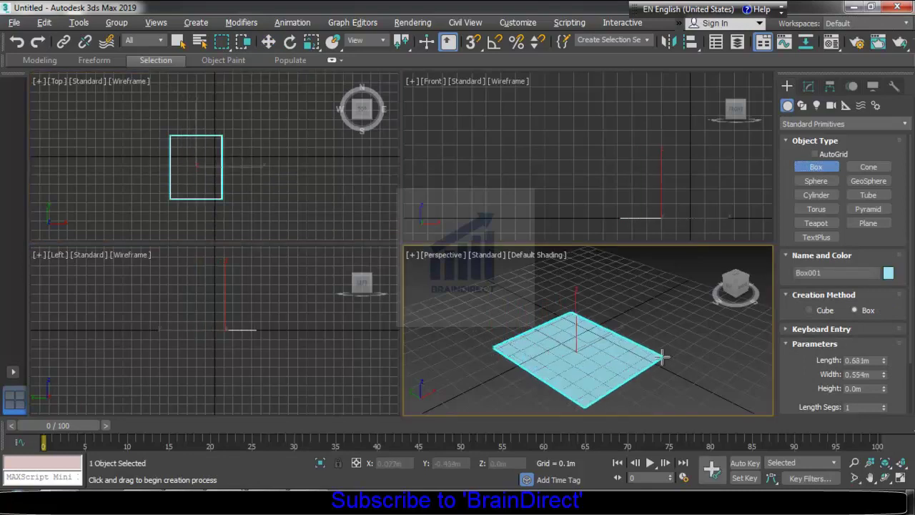
pyautogui.scroll(-1, 637, 328)
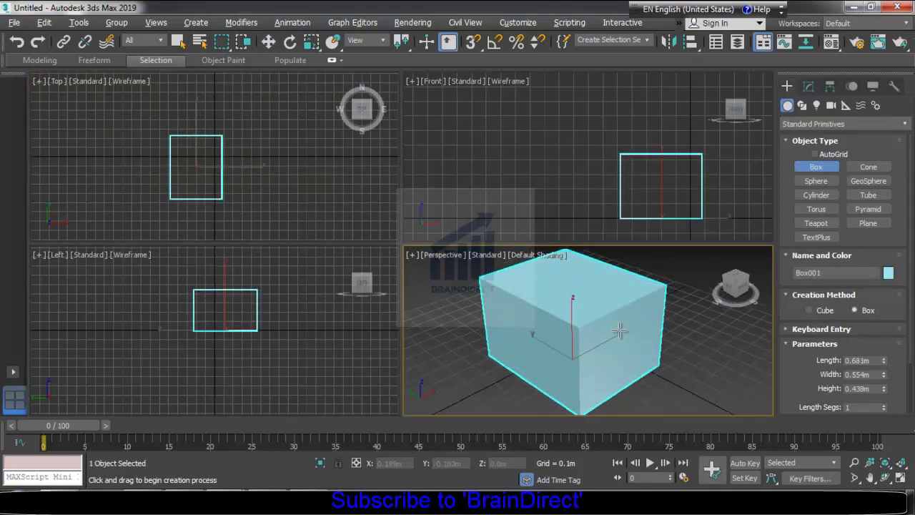
pyautogui.scroll(-1, 616, 328)
pyautogui.scroll(-1, 615, 330)
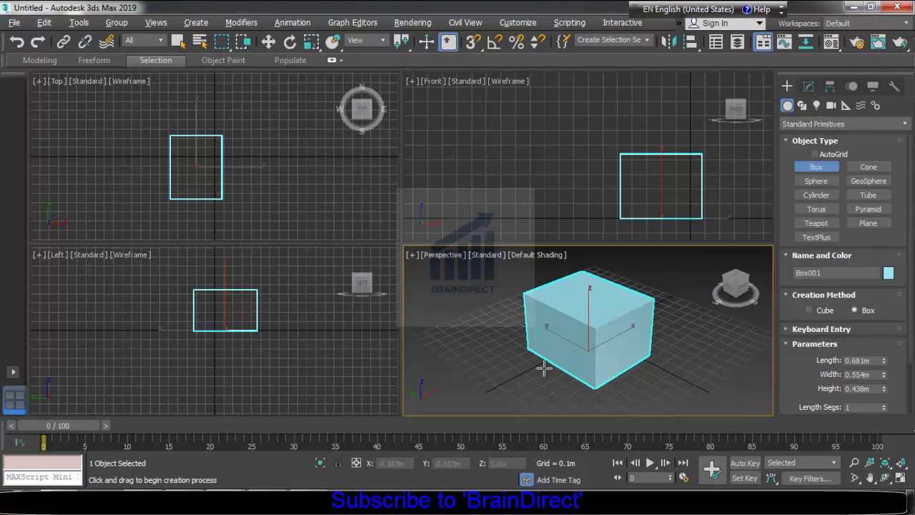
pyautogui.moveTo(545, 367); pyautogui.dragTo(555, 371, button='middle')
pyautogui.moveTo(574, 324); pyautogui.dragTo(587, 338, button='middle')
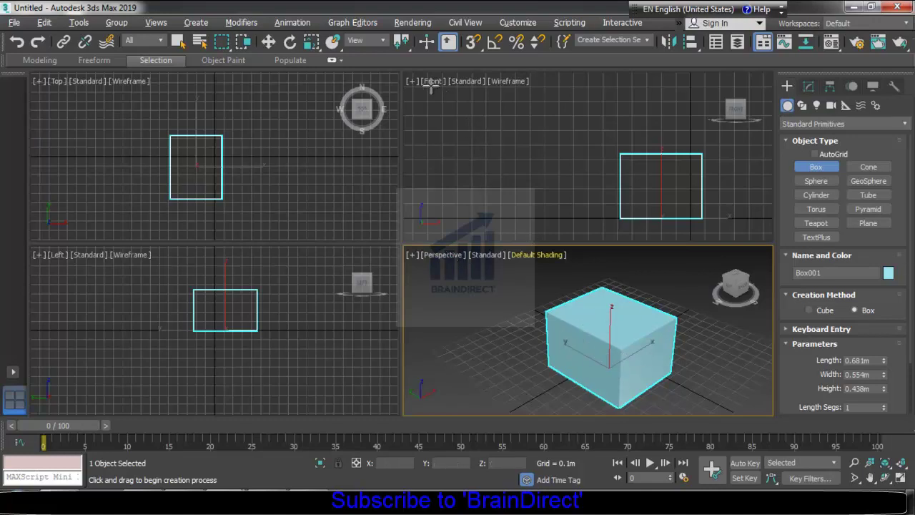
# Pan and zoom the Front, Left and Top views to centre the box
pyautogui.moveTo(546, 165); pyautogui.dragTo(499, 155, button='middle')
pyautogui.scroll(1, 575, 167)
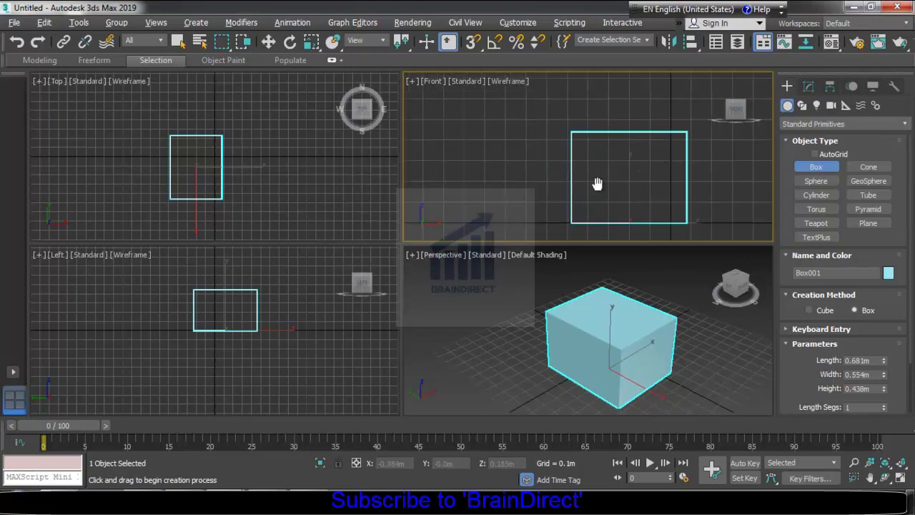
pyautogui.scroll(2, 596, 184)
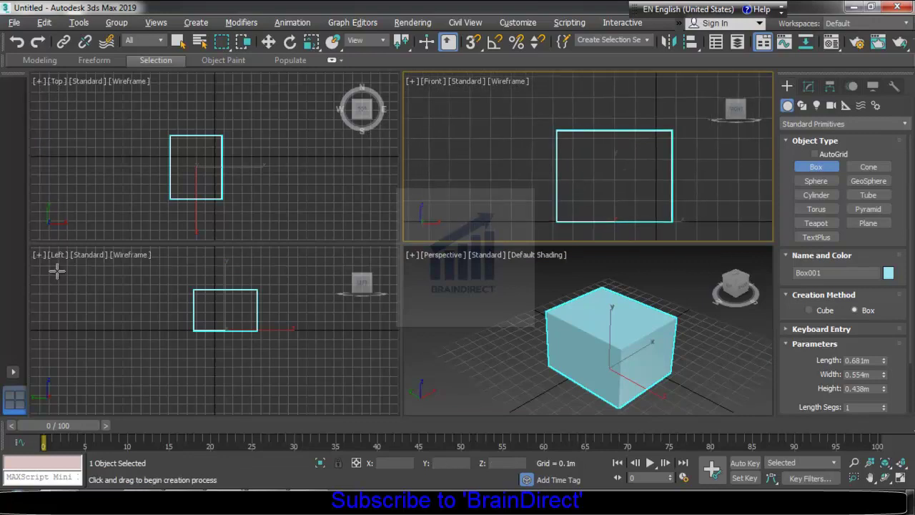
pyautogui.moveTo(65, 282); pyautogui.dragTo(75, 306, button='middle')
pyautogui.scroll(2, 203, 344)
pyautogui.moveTo(221, 350); pyautogui.dragTo(206, 351, button='middle')
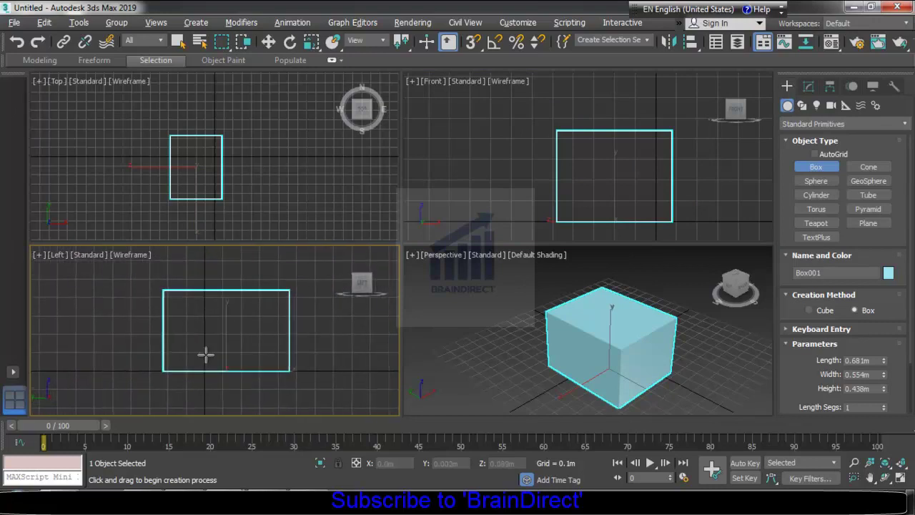
pyautogui.moveTo(181, 174)
pyautogui.mouseDown(button='middle')
pyautogui.moveTo(222, 166)
pyautogui.moveTo(231, 201)
pyautogui.mouseUp(button='middle')
pyautogui.scroll(2, 221, 166)
pyautogui.scroll(2, 229, 171)
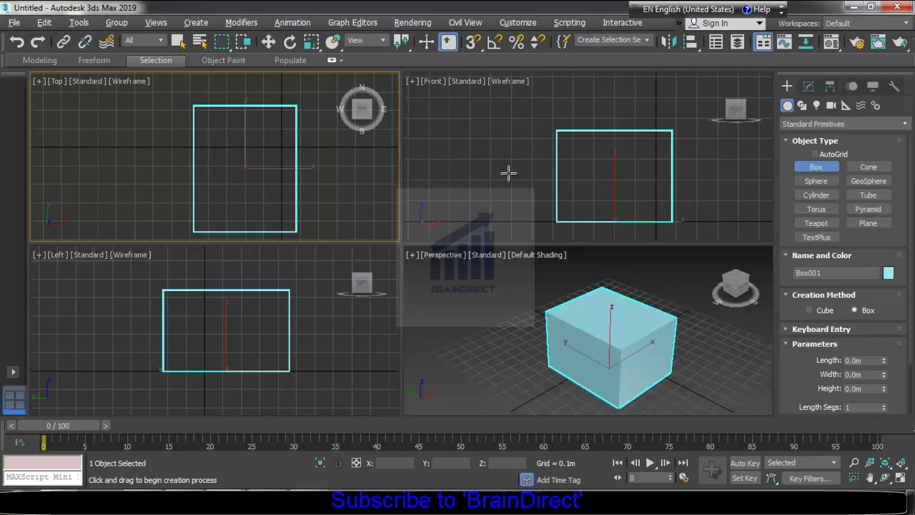
# Make the upper-right view Top and the upper-left view Front, framing the box in each
pyautogui.click(512, 167)
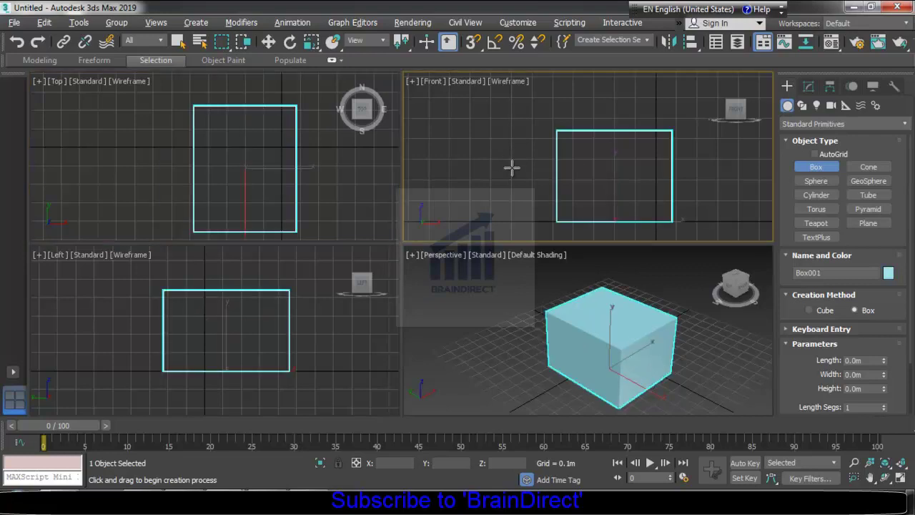
pyautogui.press('t')
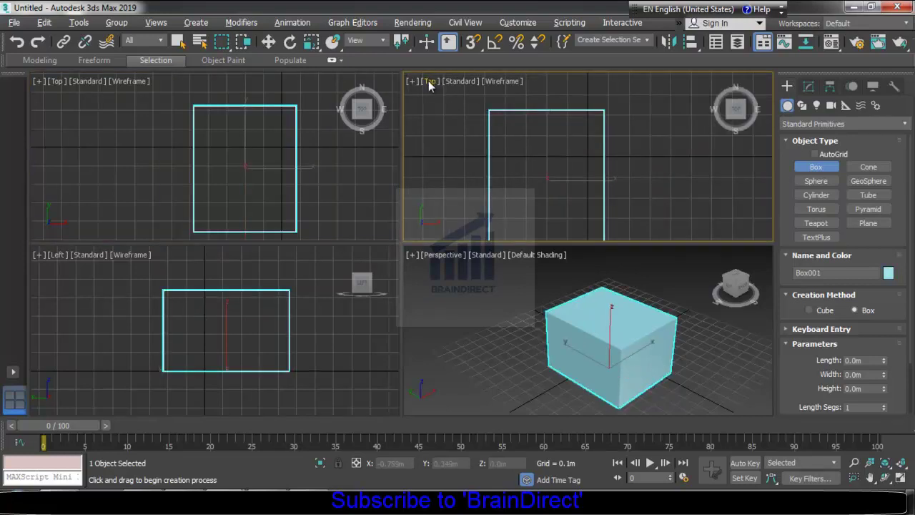
pyautogui.click(63, 110)
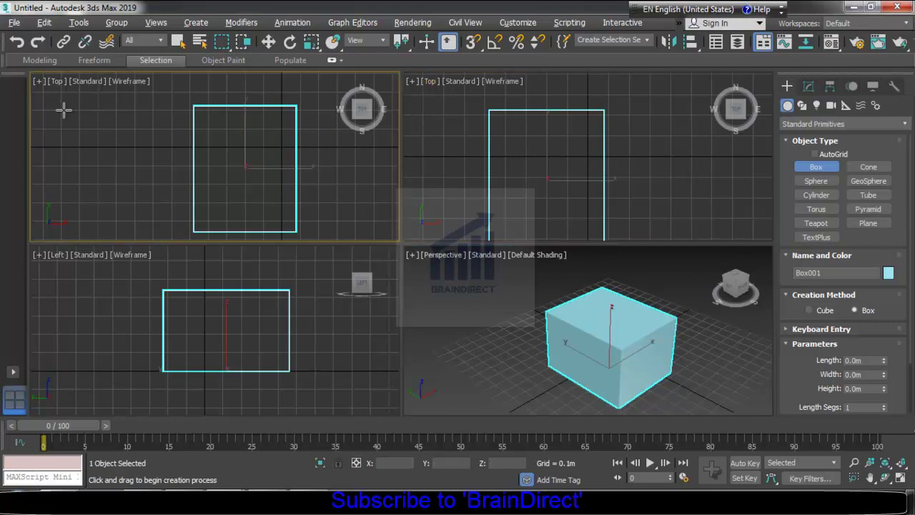
pyautogui.press('f')
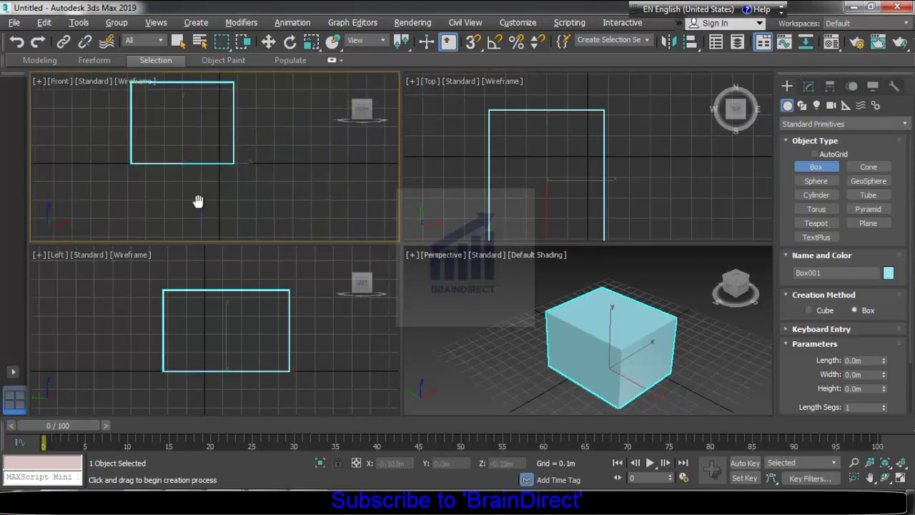
pyautogui.moveTo(198, 201); pyautogui.dragTo(227, 231, button='middle')
pyautogui.scroll(3, 214, 178)
pyautogui.moveTo(551, 179); pyautogui.dragTo(588, 158, button='middle')
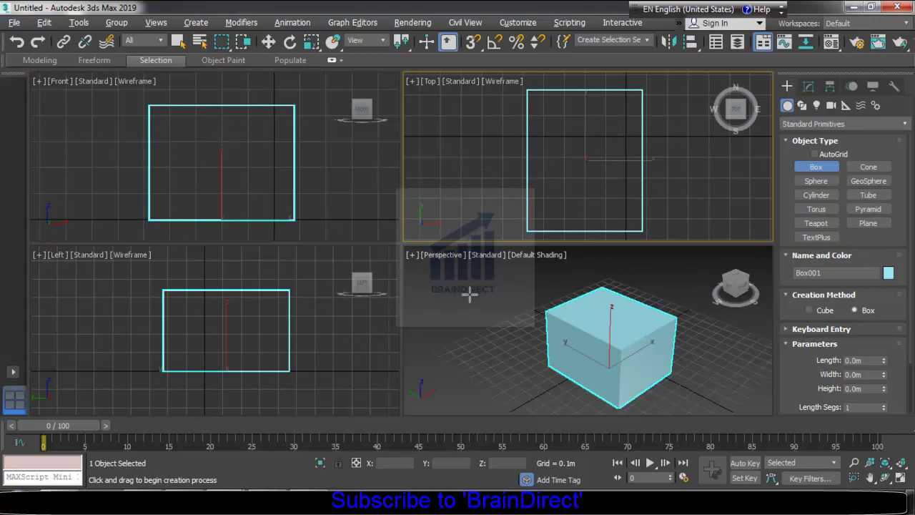
# Leave the viewport layout unchanged, switch to Select and Move, deselect the box, and open the Perspective [+] menu
pyautogui.click(13, 374)
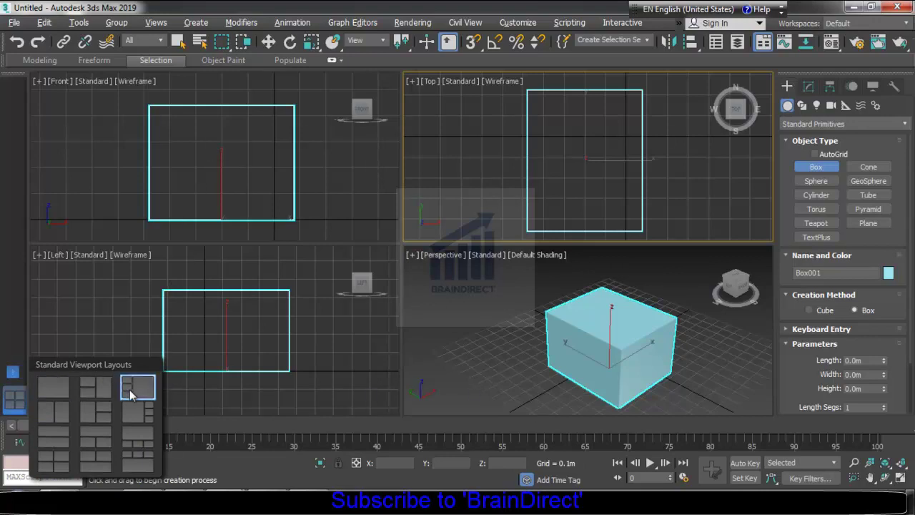
pyautogui.click(77, 338)
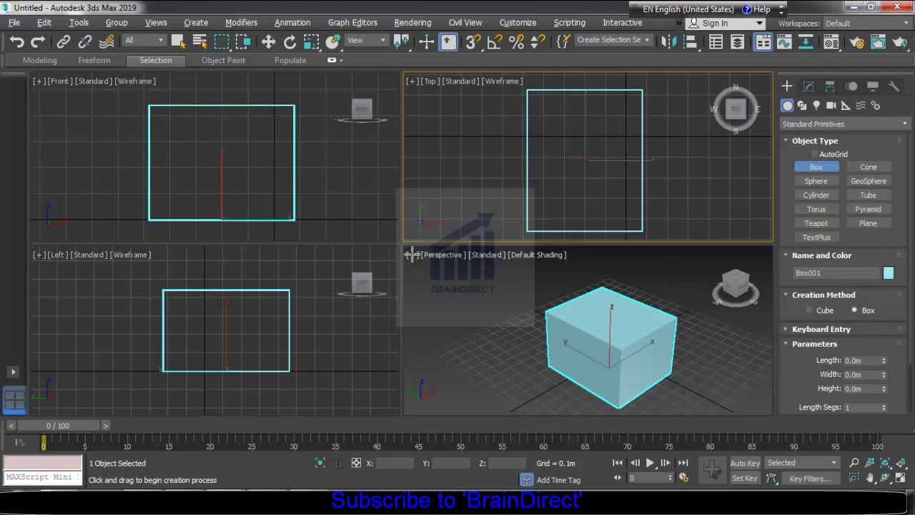
pyautogui.press('w')
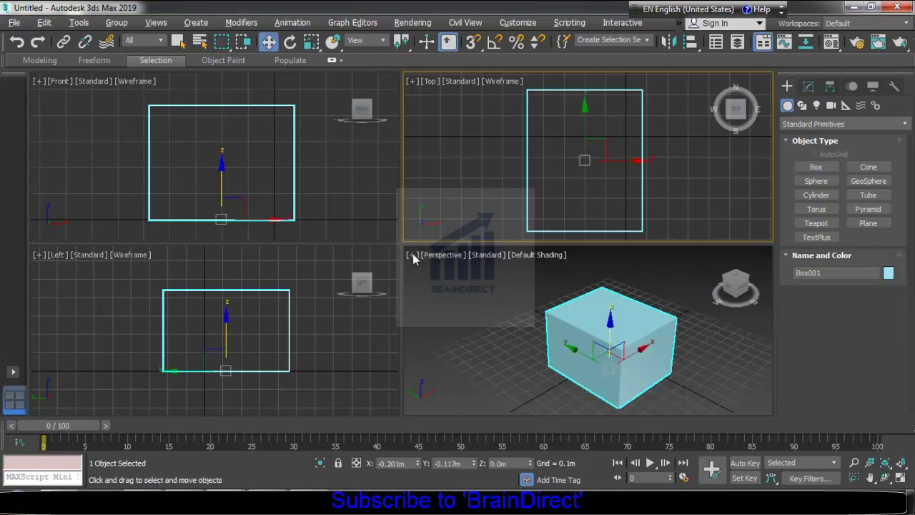
pyautogui.click(464, 302)
pyautogui.click(412, 255)
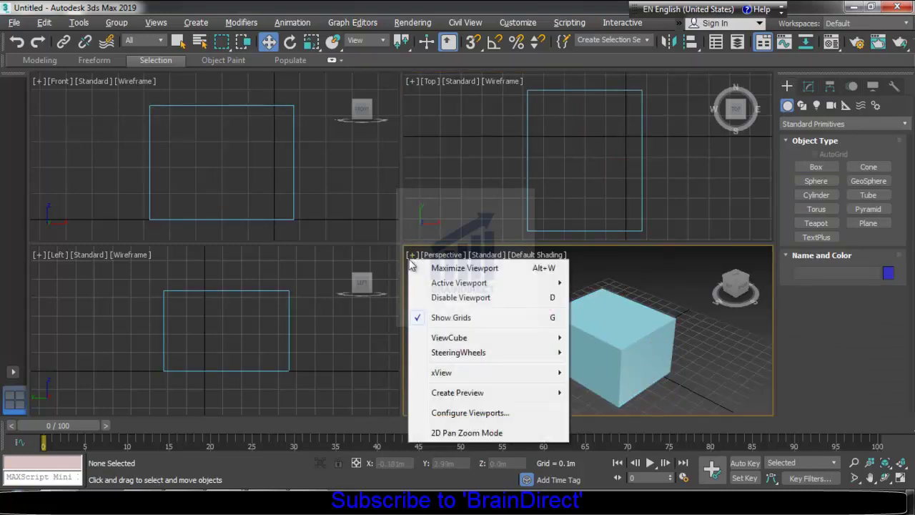
pyautogui.click(468, 413)
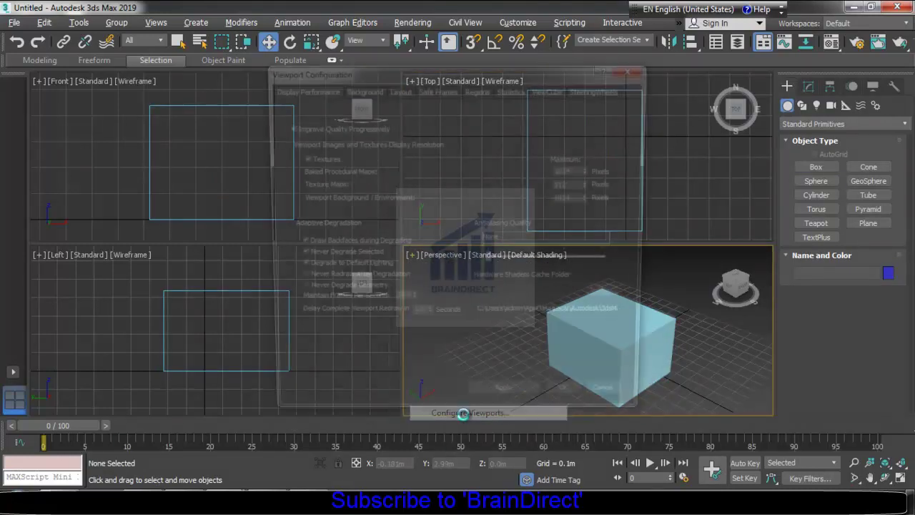
pyautogui.click(400, 89)
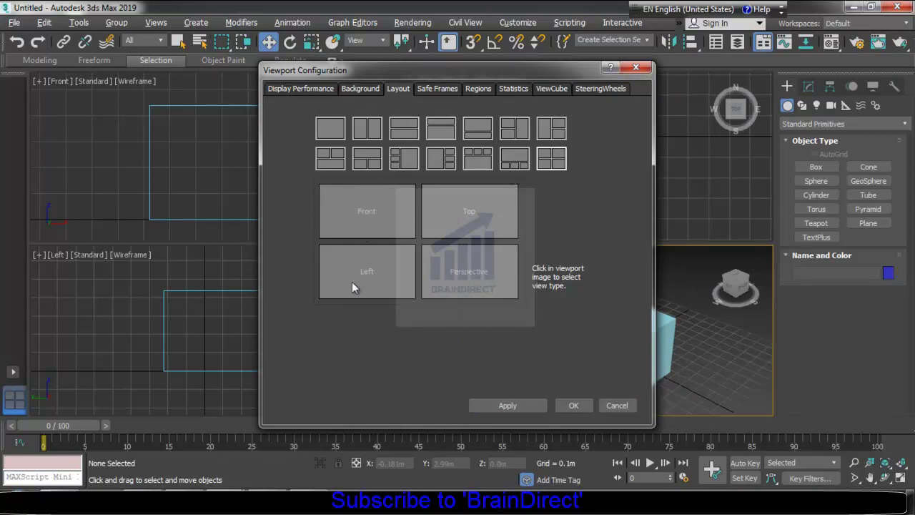
pyautogui.click(404, 163)
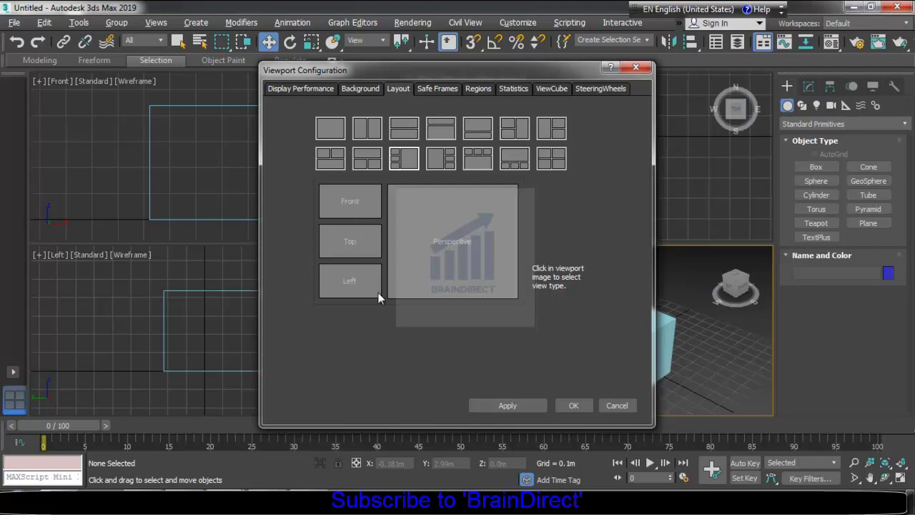
pyautogui.click(499, 406)
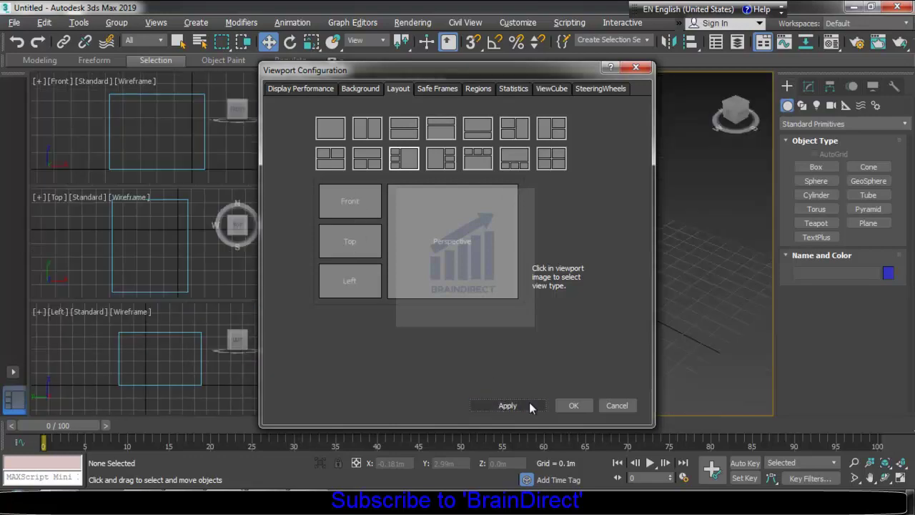
pyautogui.click(571, 406)
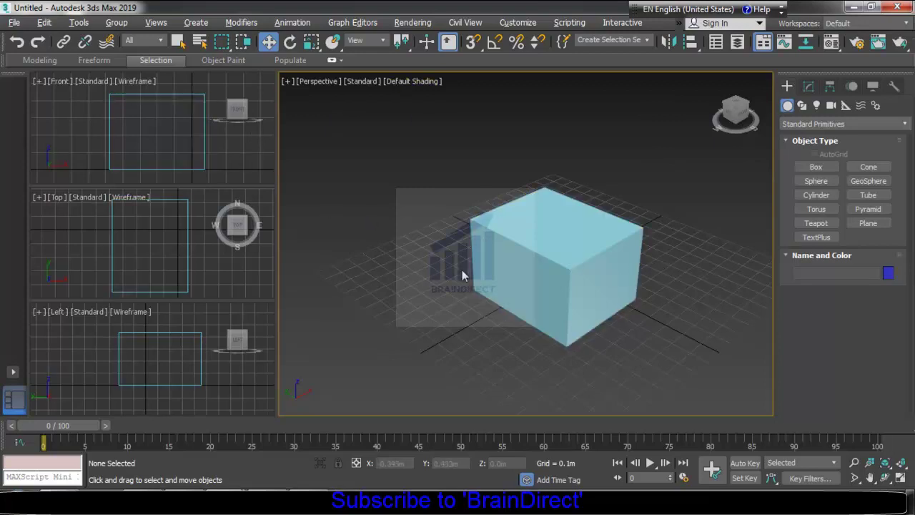
pyautogui.click(286, 81)
pyautogui.click(346, 239)
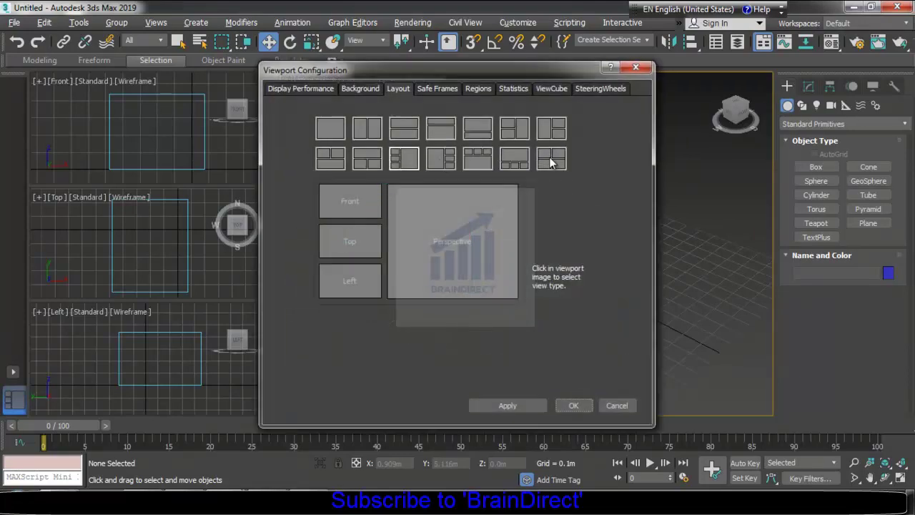
pyautogui.click(552, 163)
pyautogui.click(509, 405)
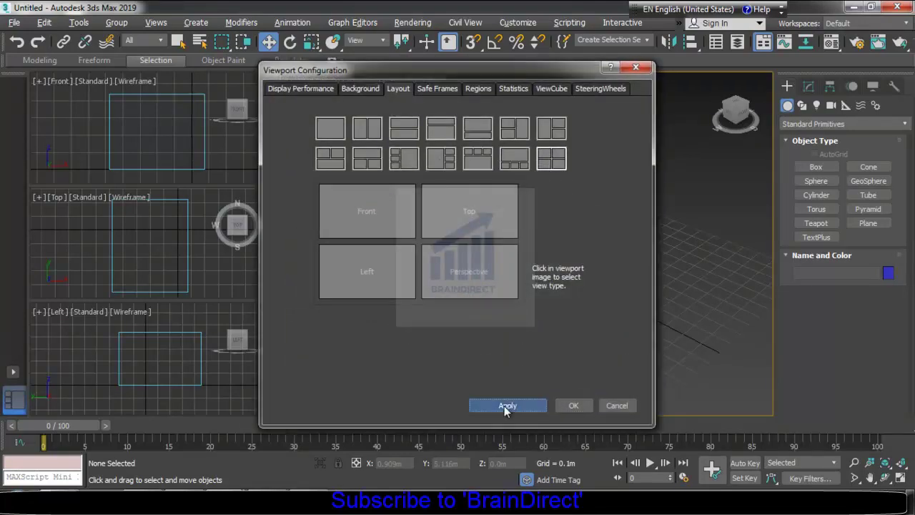
pyautogui.click(573, 406)
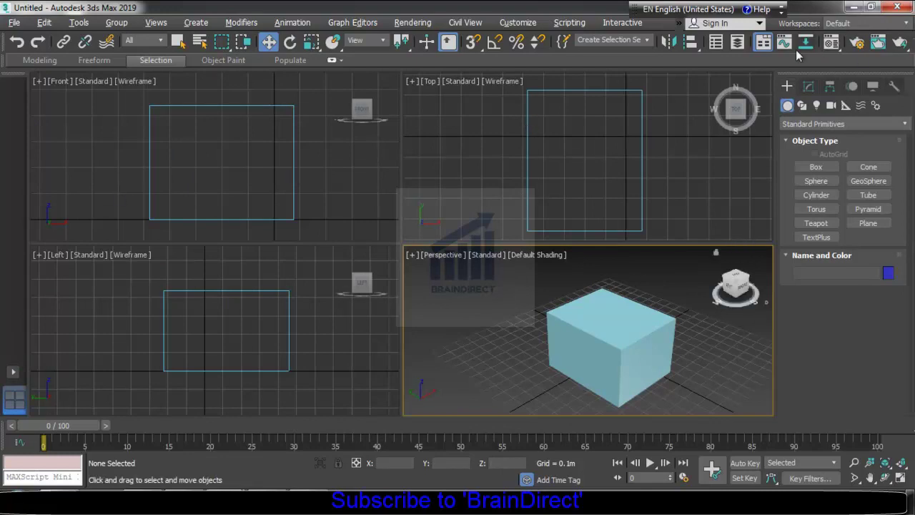
pyautogui.moveTo(735, 286)
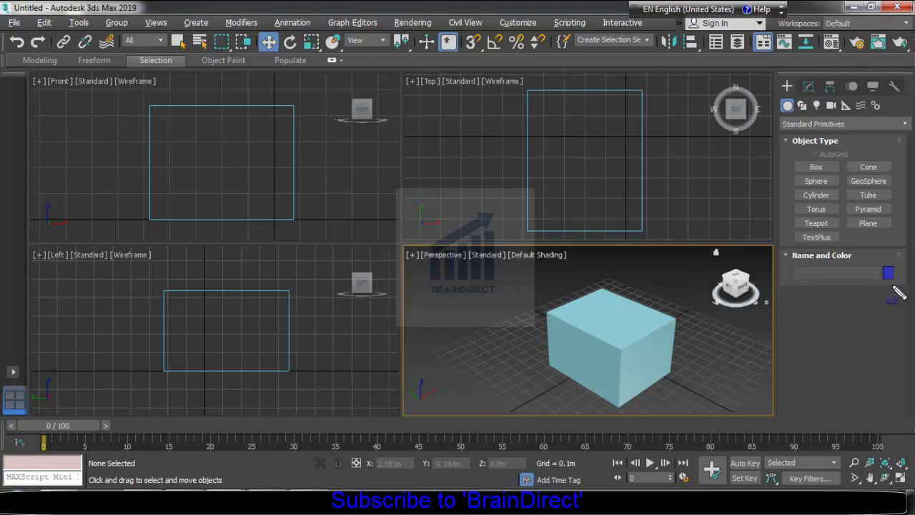
# Keep the Standard Primitives category and select Box001 with Ctrl+A
pyautogui.moveTo(767, 69)
pyautogui.mouseDown()
pyautogui.moveTo(888, 196)
pyautogui.moveTo(913, 290)
pyautogui.mouseUp()
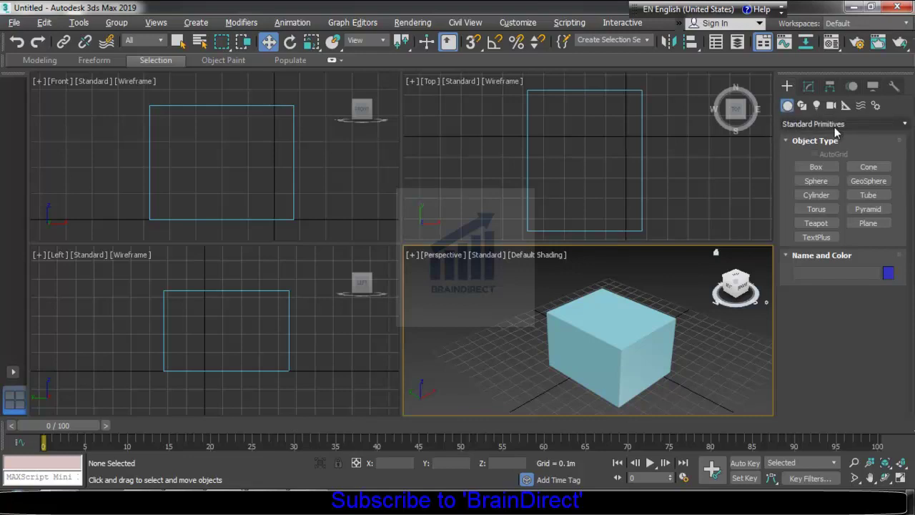
pyautogui.click(840, 126)
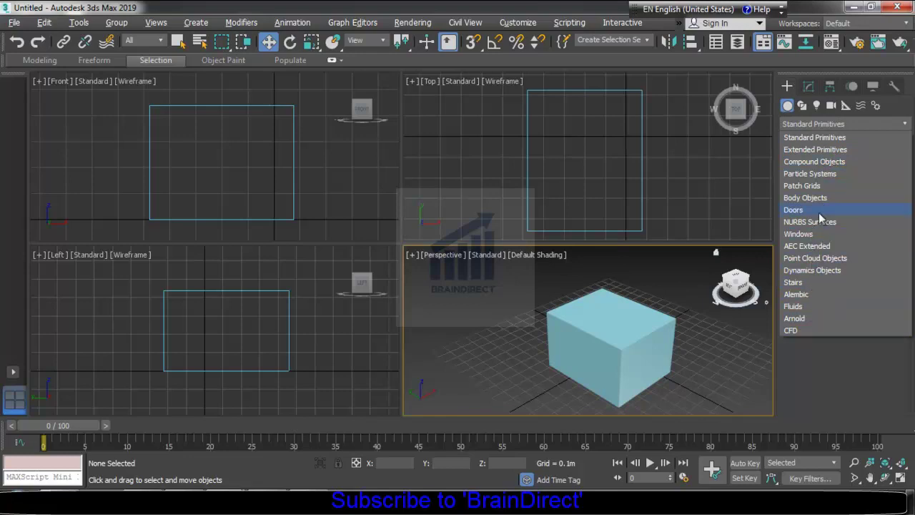
pyautogui.click(822, 129)
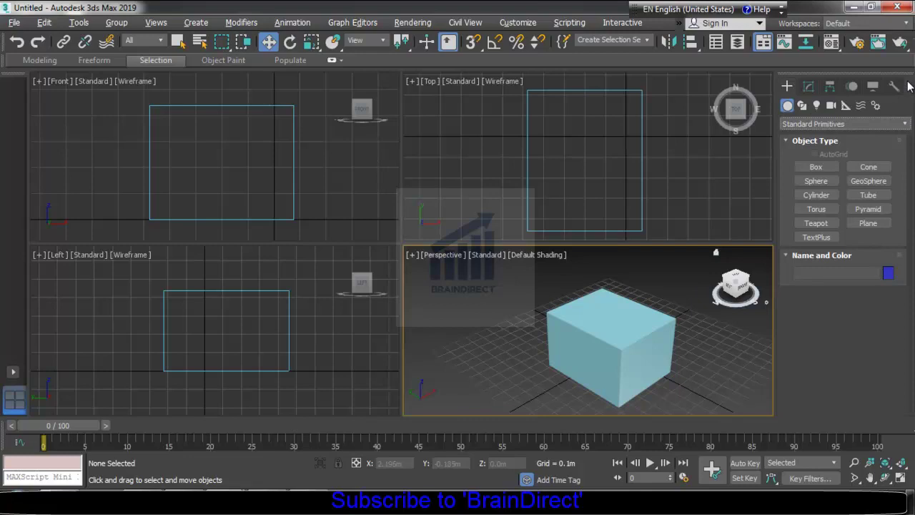
pyautogui.hotkey('ctrl', 'a')
pyautogui.press('z')
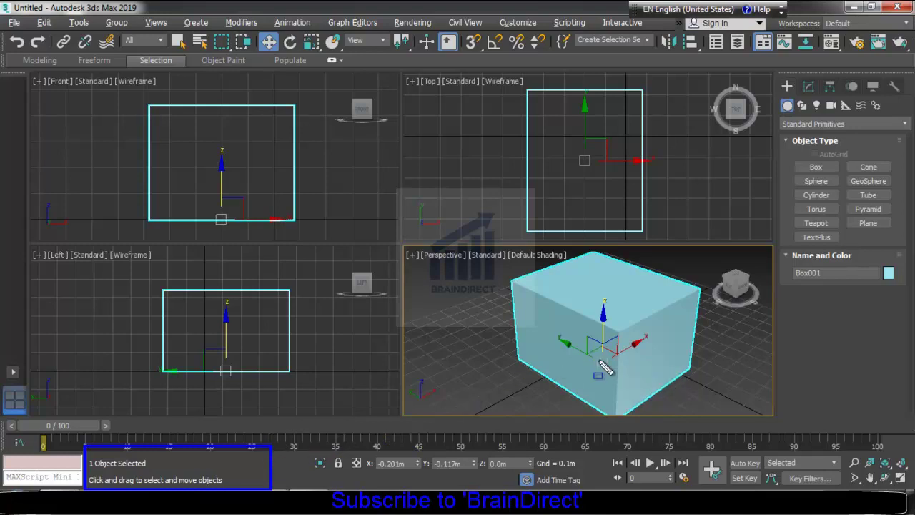
# Rotate Box001 about its Y axis to roughly 33.5 degrees
pyautogui.moveTo(605, 365)
pyautogui.mouseDown(button='middle')
pyautogui.moveTo(588, 376)
pyautogui.moveTo(582, 343)
pyautogui.mouseUp(button='middle')
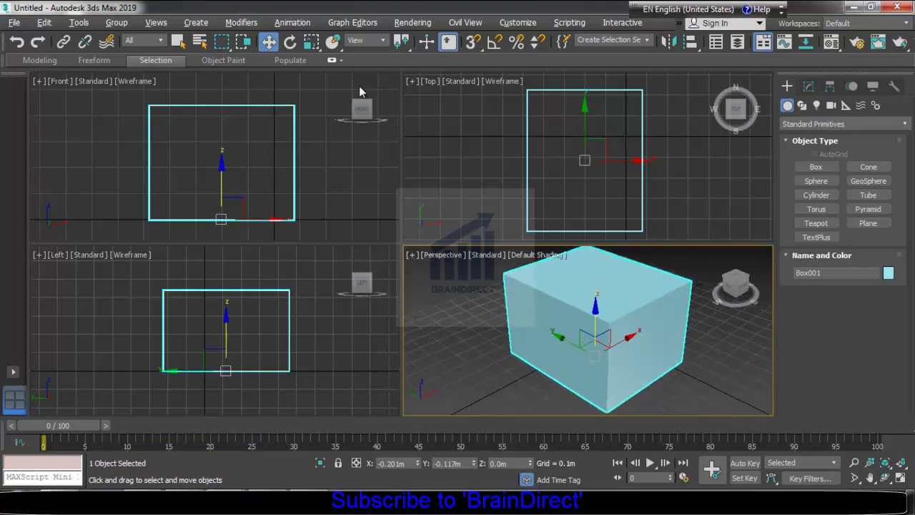
pyautogui.click(290, 43)
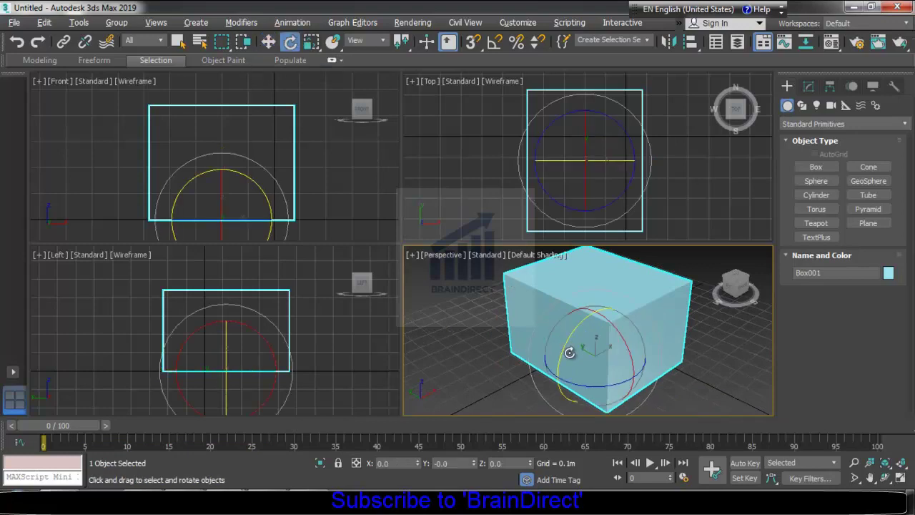
pyautogui.moveTo(565, 354)
pyautogui.mouseDown()
pyautogui.moveTo(590, 314)
pyautogui.moveTo(588, 326)
pyautogui.mouseUp()
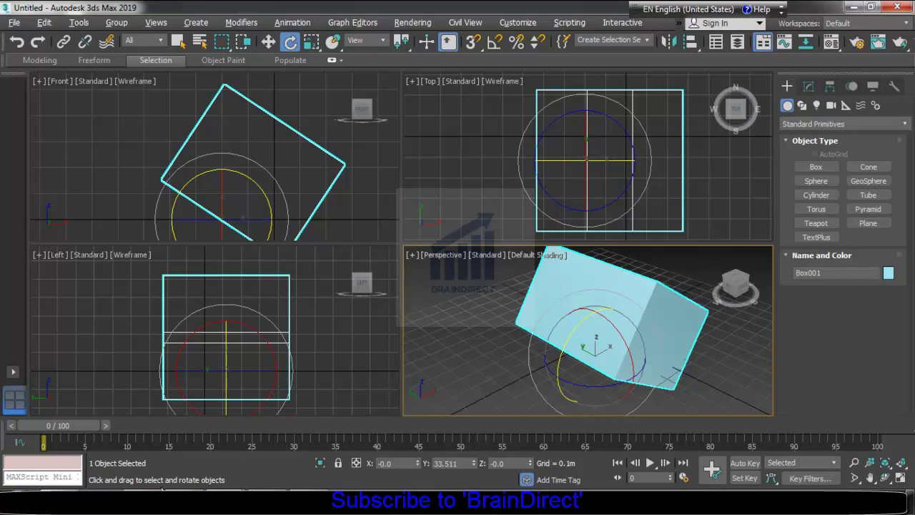
pyautogui.moveTo(612, 362); pyautogui.dragTo(563, 337)
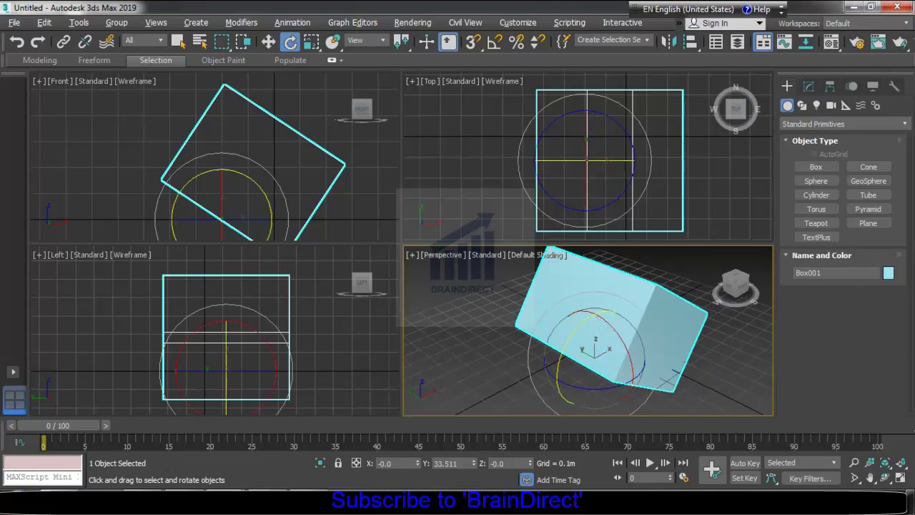
# Scale Box001 uniformly down to about 86%, then back up to 100%
pyautogui.click(312, 43)
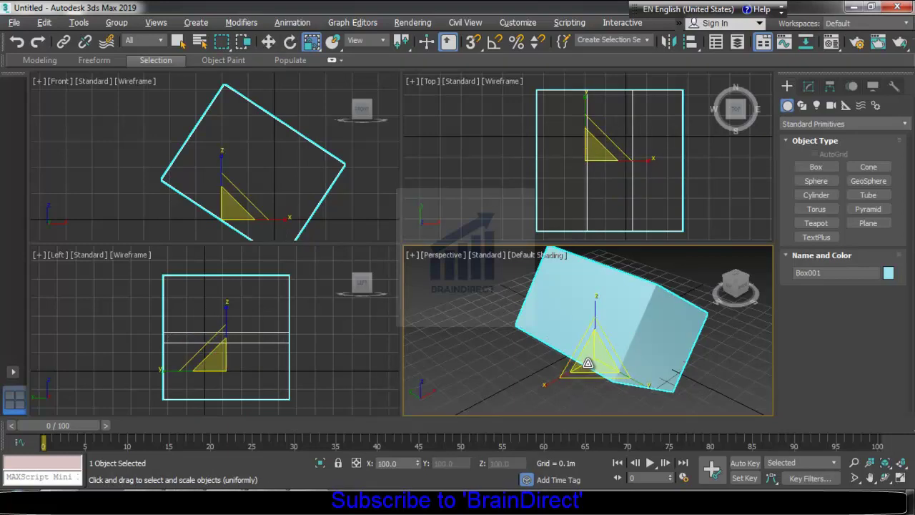
pyautogui.moveTo(589, 362)
pyautogui.mouseDown()
pyautogui.moveTo(607, 373)
pyautogui.moveTo(609, 362)
pyautogui.moveTo(611, 375)
pyautogui.mouseUp()
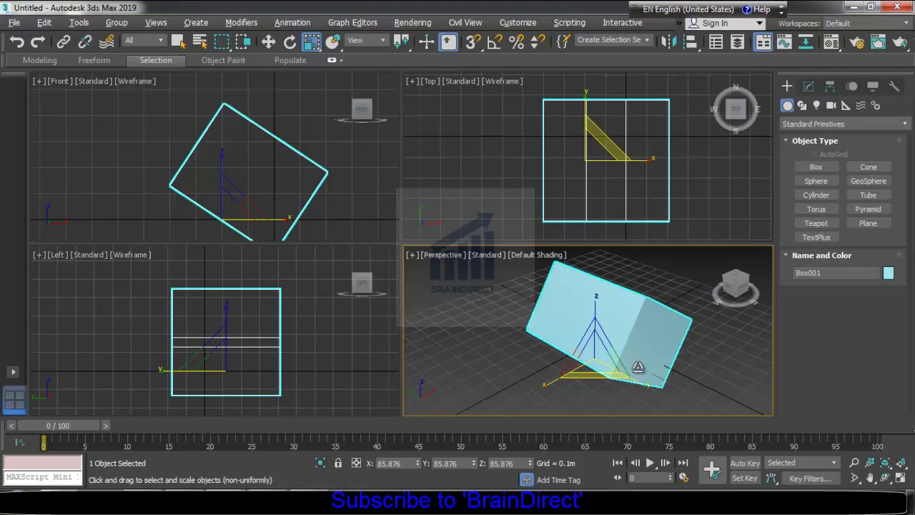
pyautogui.moveTo(661, 364); pyautogui.dragTo(689, 316)
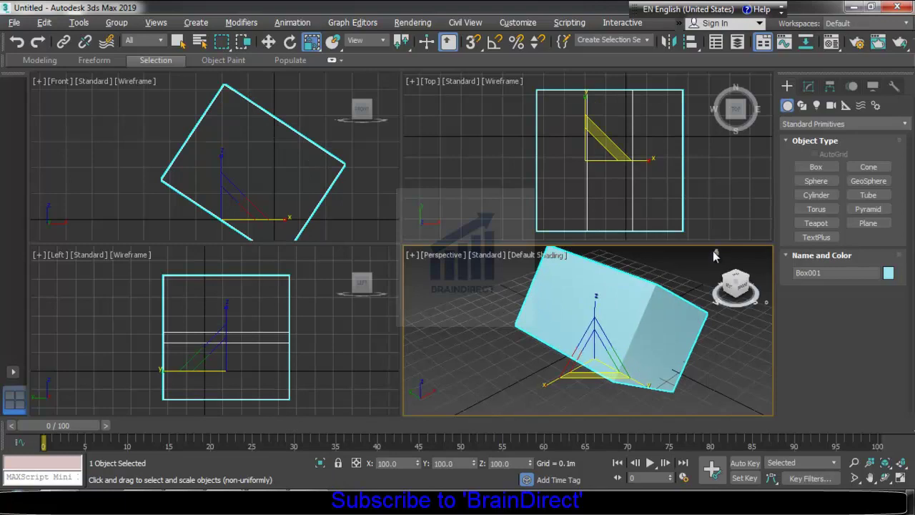
# Delete the tilted box and draw a new beige box in the Perspective view
pyautogui.keyDown('alt'); pyautogui.moveTo(690, 315); pyautogui.dragTo(622, 352, button='middle'); pyautogui.keyUp('alt')
pyautogui.press('Delete')
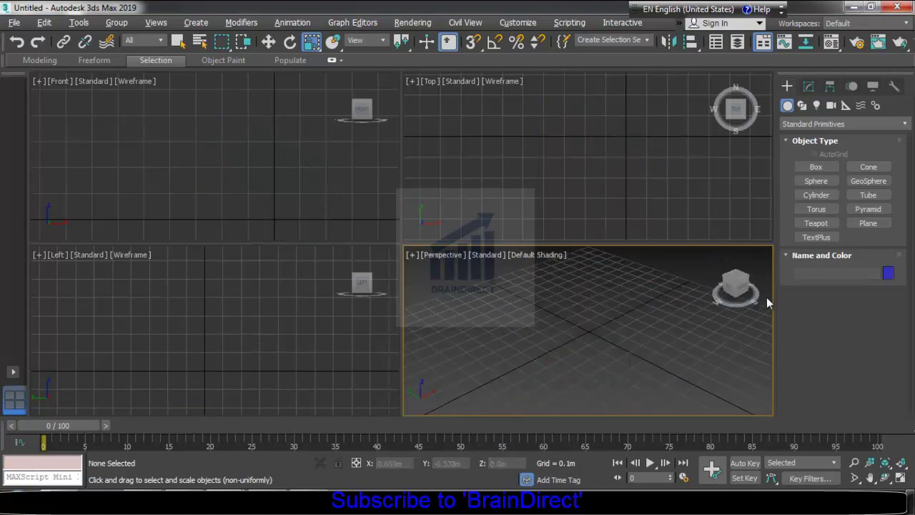
pyautogui.click(815, 166)
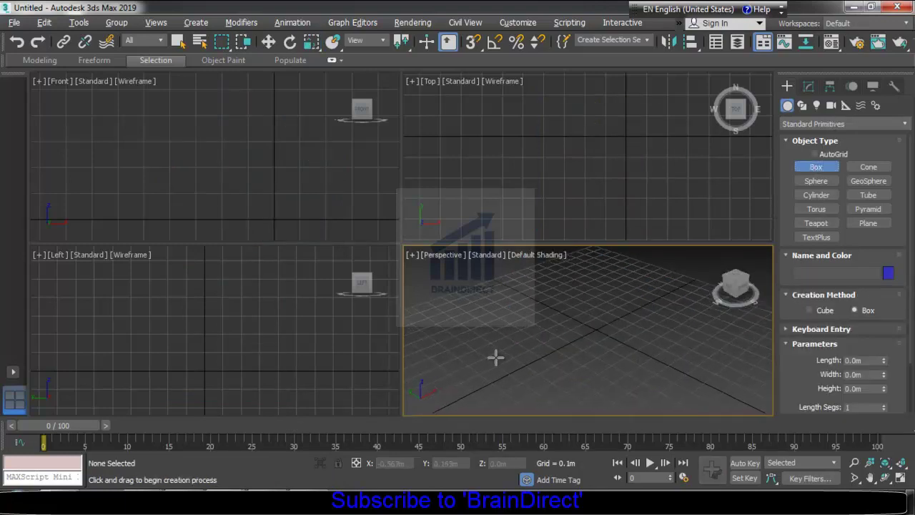
pyautogui.keyDown('alt'); pyautogui.moveTo(486, 359); pyautogui.dragTo(517, 346, button='middle'); pyautogui.keyUp('alt')
pyautogui.keyDown('alt'); pyautogui.moveTo(543, 382); pyautogui.dragTo(551, 374, button='middle'); pyautogui.keyUp('alt')
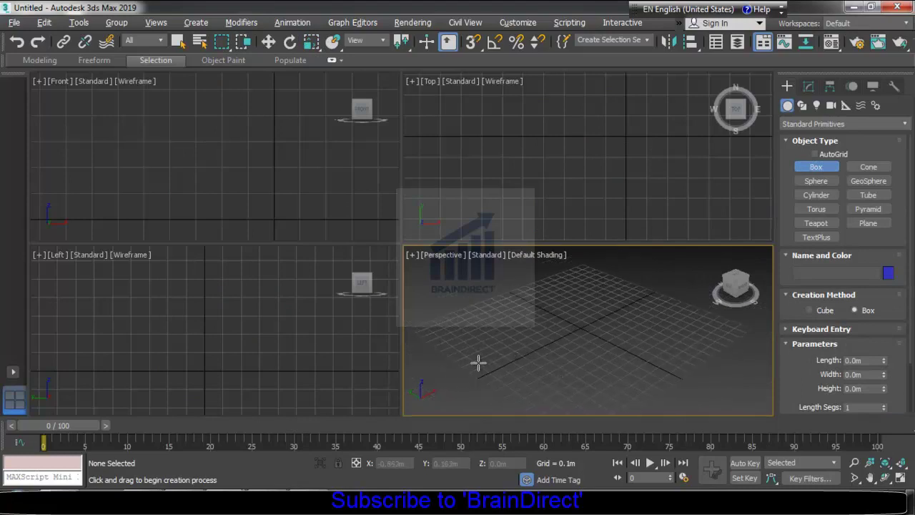
pyautogui.moveTo(478, 363); pyautogui.dragTo(578, 370)
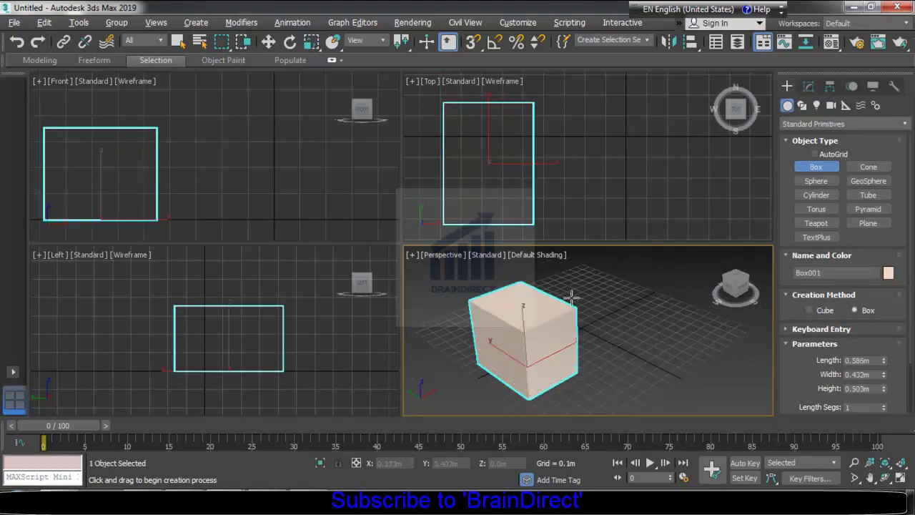
pyautogui.click(570, 306)
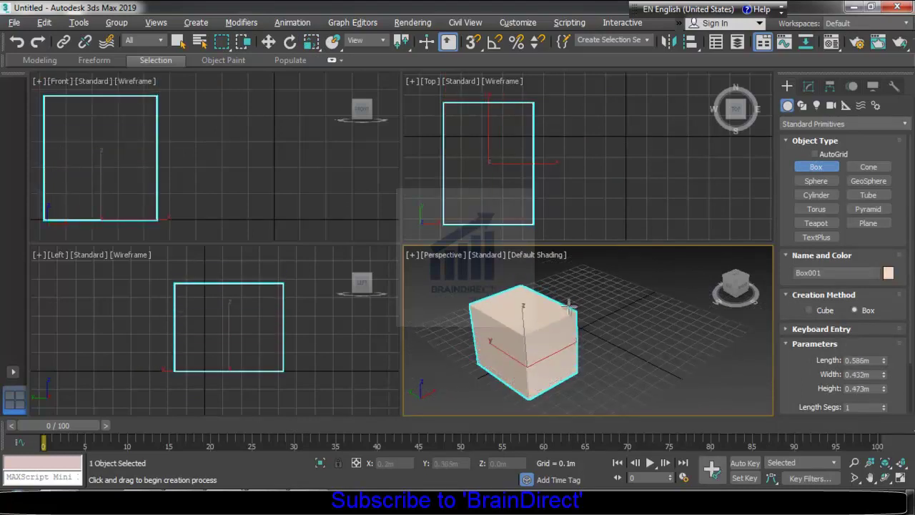
# Add a blue sphere of 0.36m radius and a red cylinder 0.199m radius, 0.422m high
pyautogui.click(816, 180)
pyautogui.moveTo(611, 300); pyautogui.dragTo(629, 315)
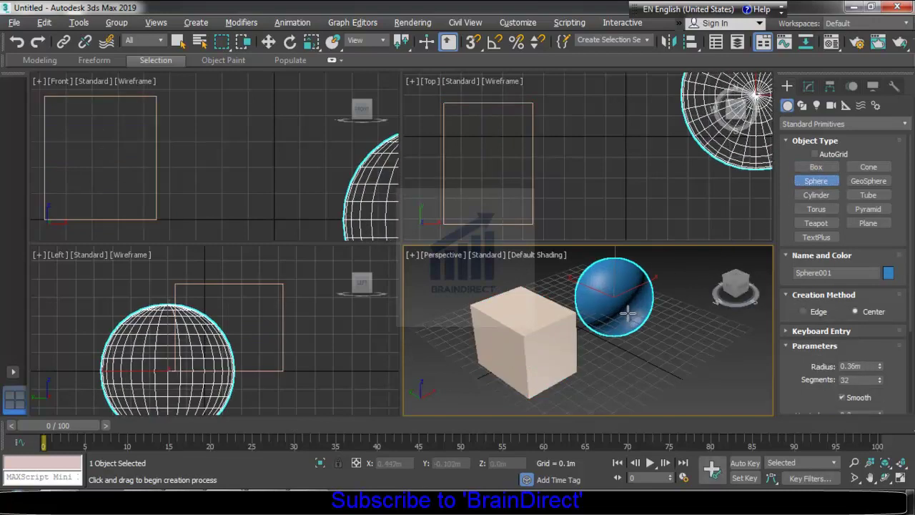
pyautogui.click(818, 196)
pyautogui.moveTo(634, 370); pyautogui.dragTo(661, 368)
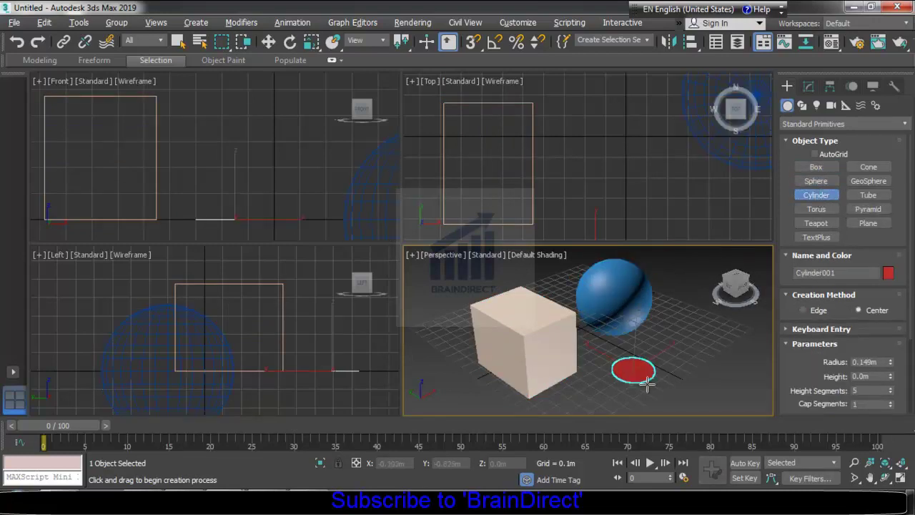
pyautogui.click(617, 352)
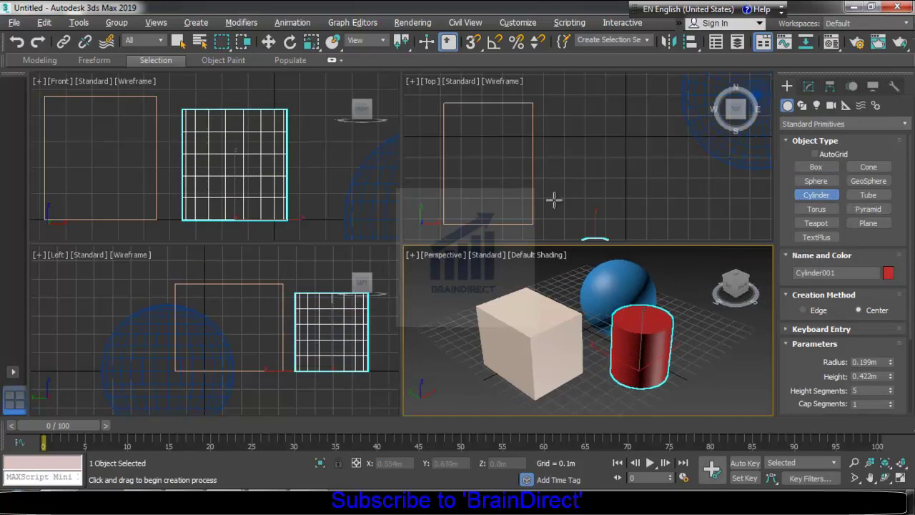
pyautogui.moveTo(555, 172); pyautogui.dragTo(608, 186, button='middle')
# Select the box, return to Select and Move with nothing selected, and maximize Perspective with Alt+W
pyautogui.press('r')
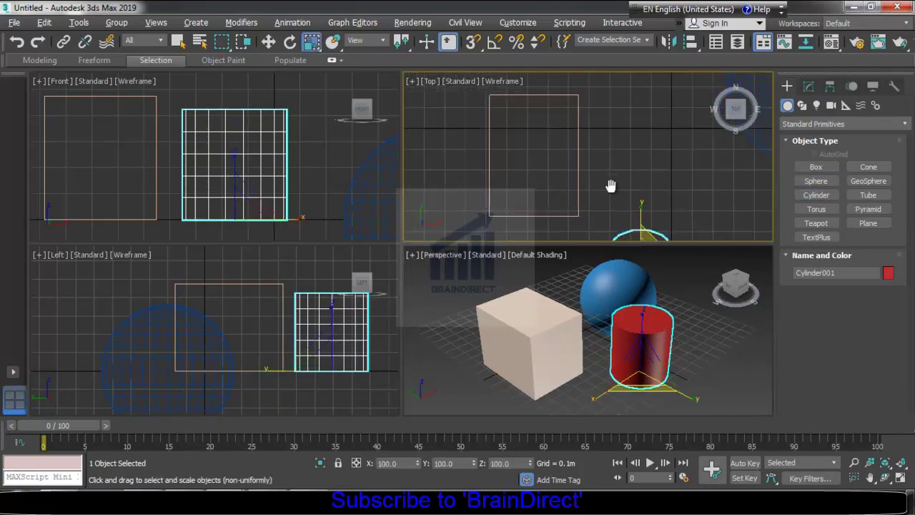
pyautogui.click(331, 229)
pyautogui.click(496, 354)
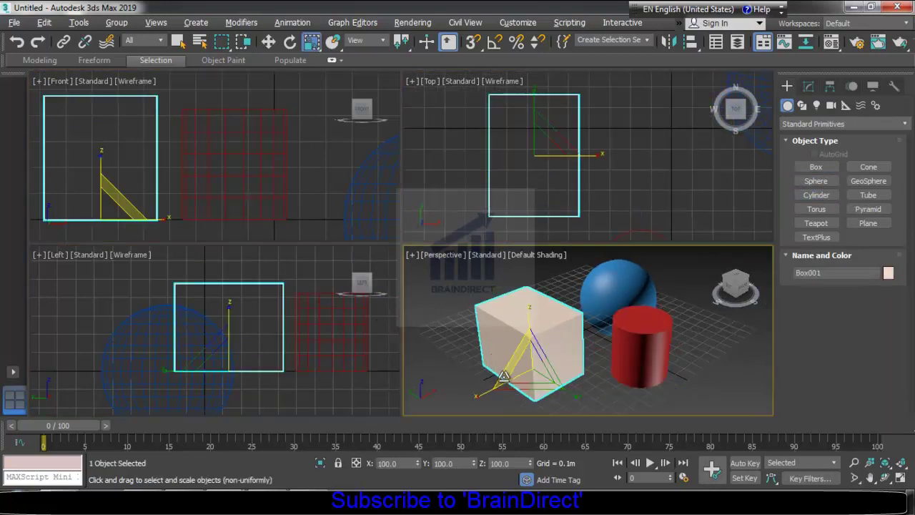
pyautogui.press('r')
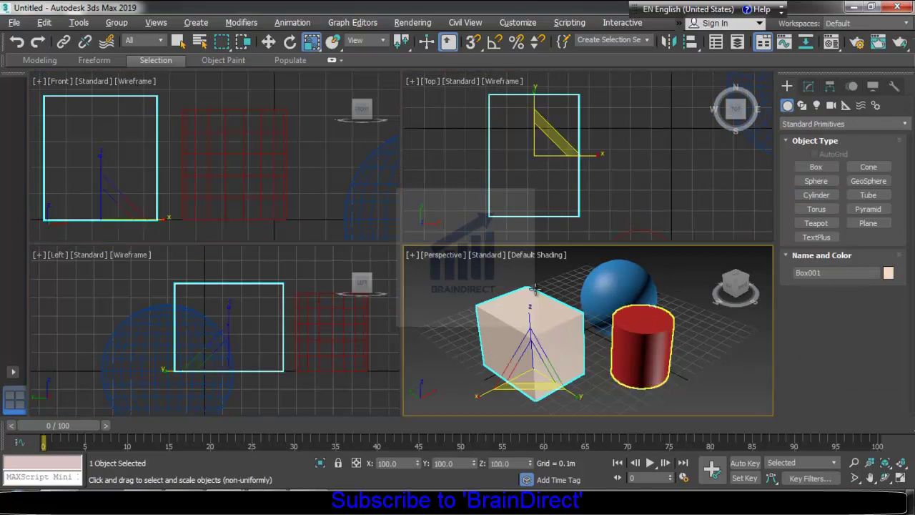
pyautogui.click(271, 41)
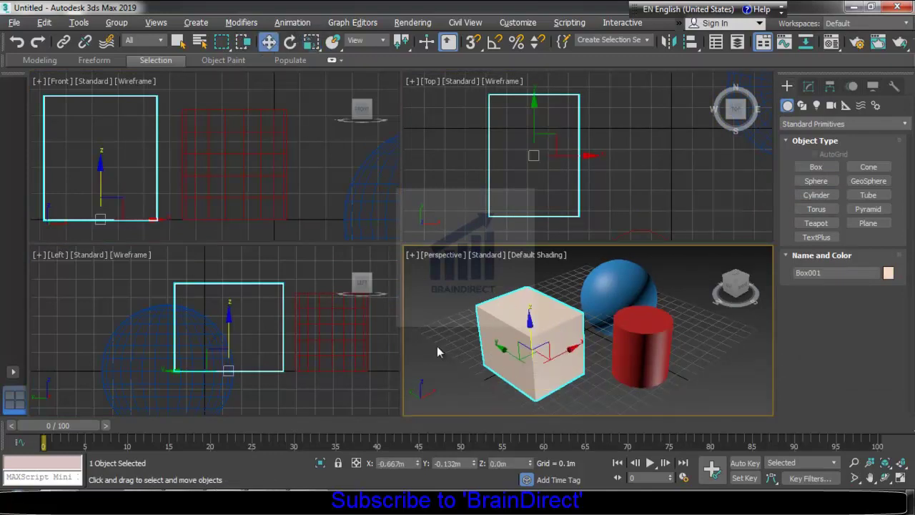
pyautogui.click(479, 402)
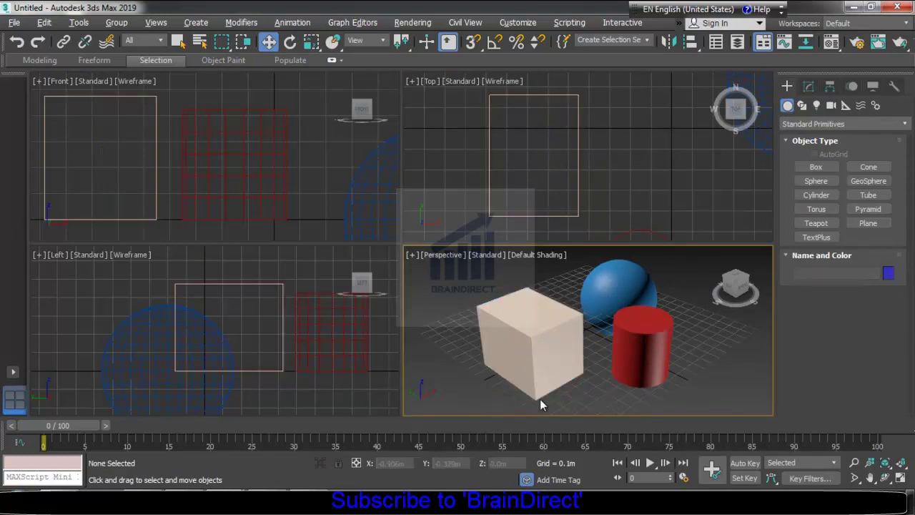
pyautogui.hotkey('alt', 'w')
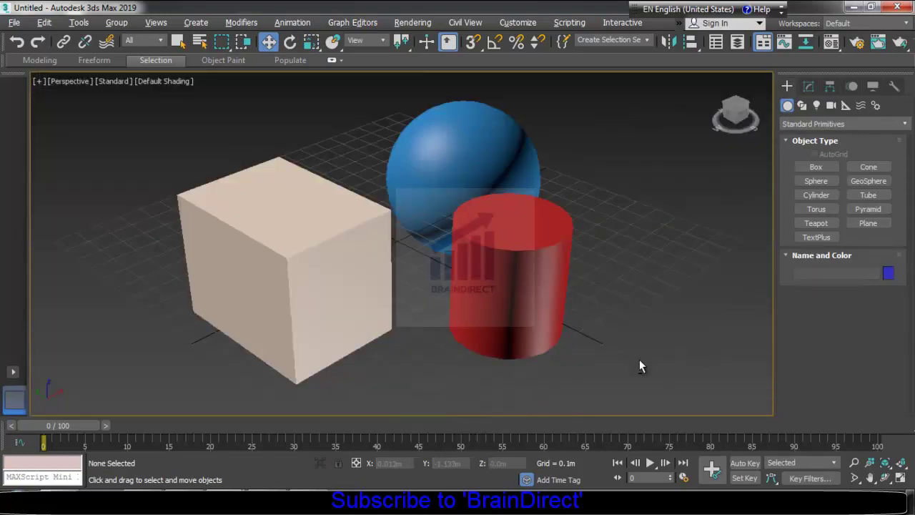
pyautogui.moveTo(494, 333); pyautogui.dragTo(348, 411, button='middle')
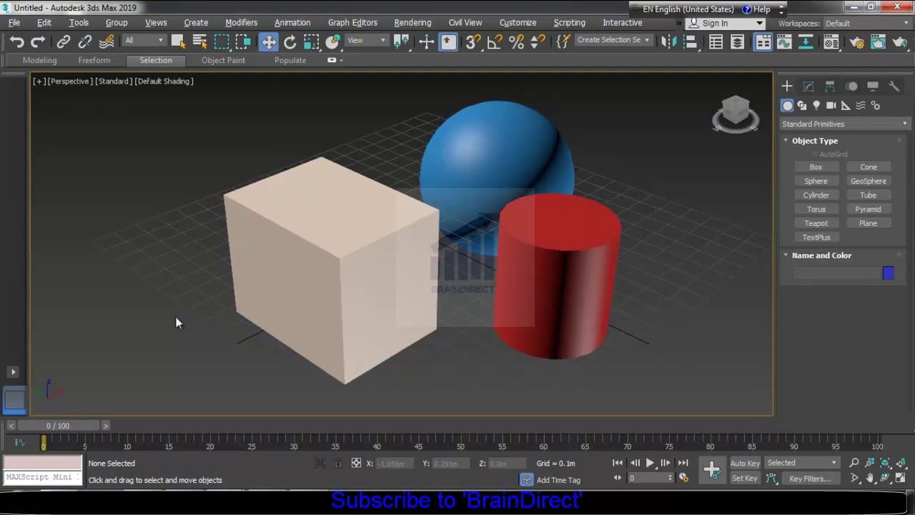
pyautogui.hotkey('alt', 'w')
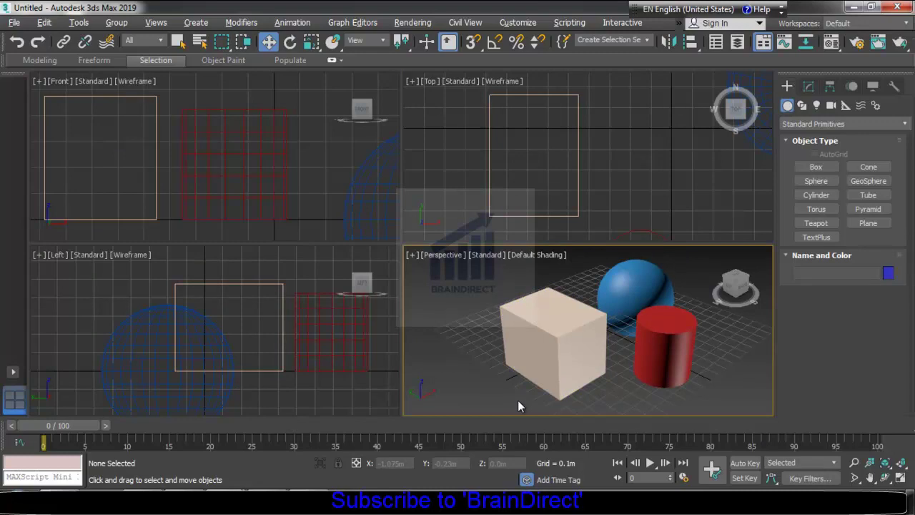
pyautogui.hotkey('alt', 'w')
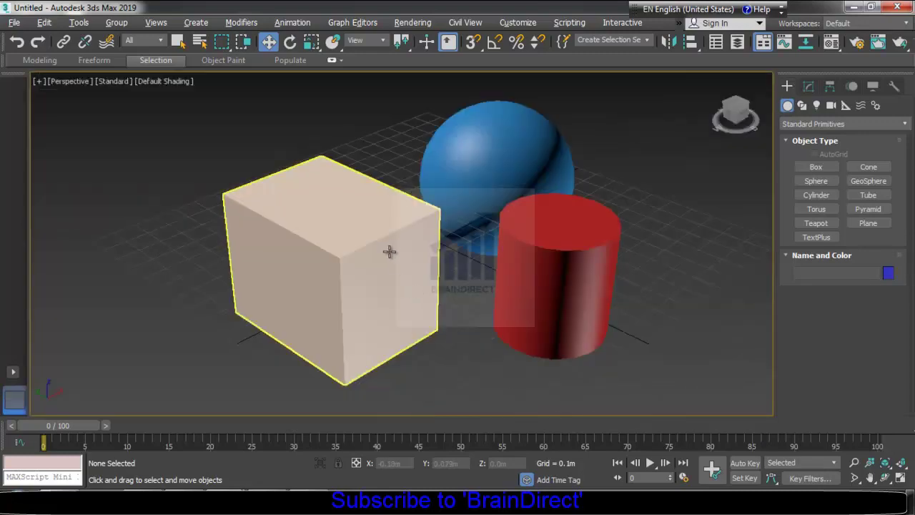
# Isolate the beige box on its own, then exit isolation to bring back the sphere and cylinder
pyautogui.keyDown('alt'); pyautogui.moveTo(388, 251); pyautogui.dragTo(435, 251, button='middle'); pyautogui.keyUp('alt')
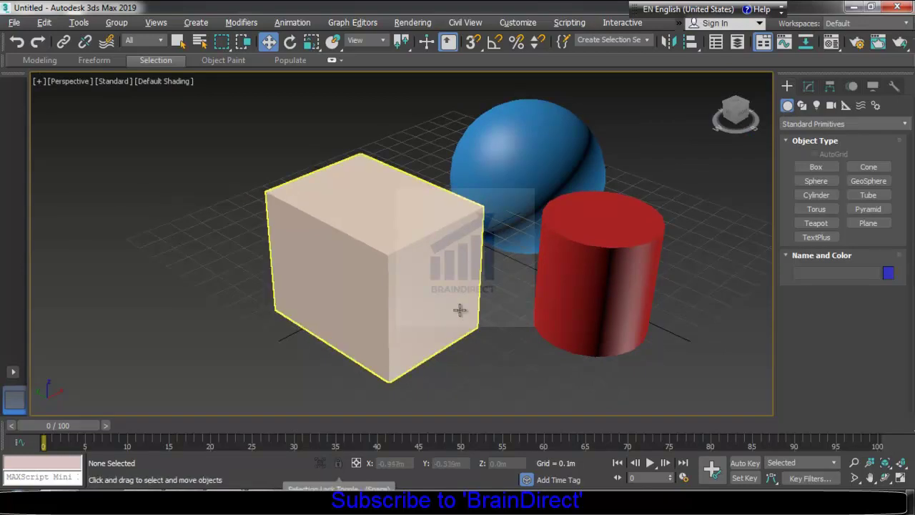
pyautogui.click(409, 305)
pyautogui.moveTo(419, 335); pyautogui.dragTo(425, 324, button='middle')
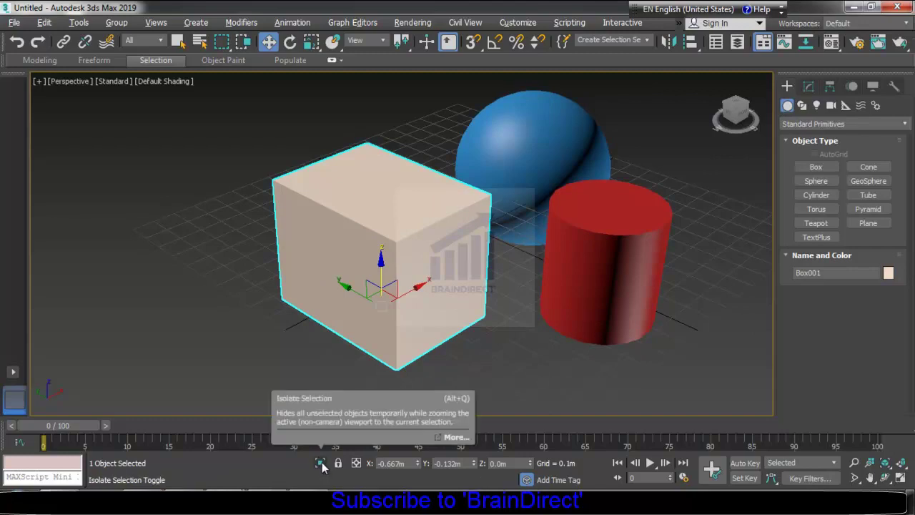
pyautogui.click(320, 463)
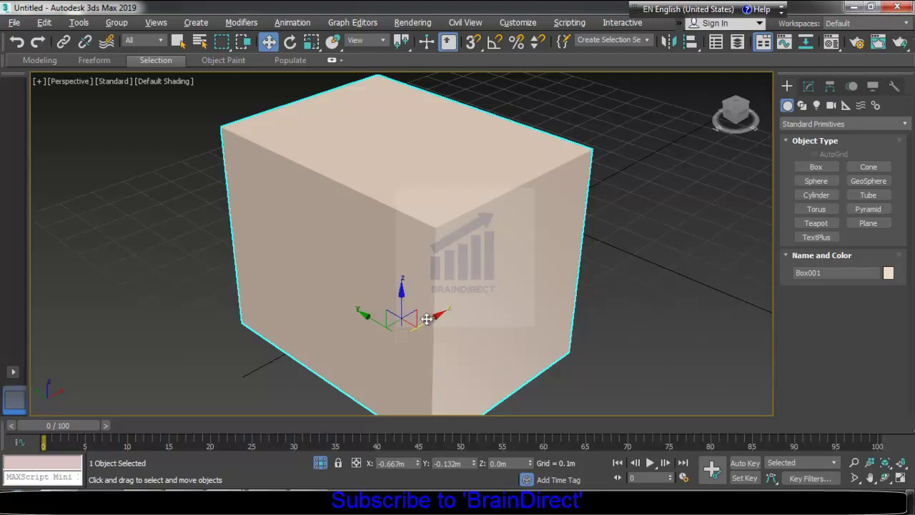
pyautogui.click(321, 463)
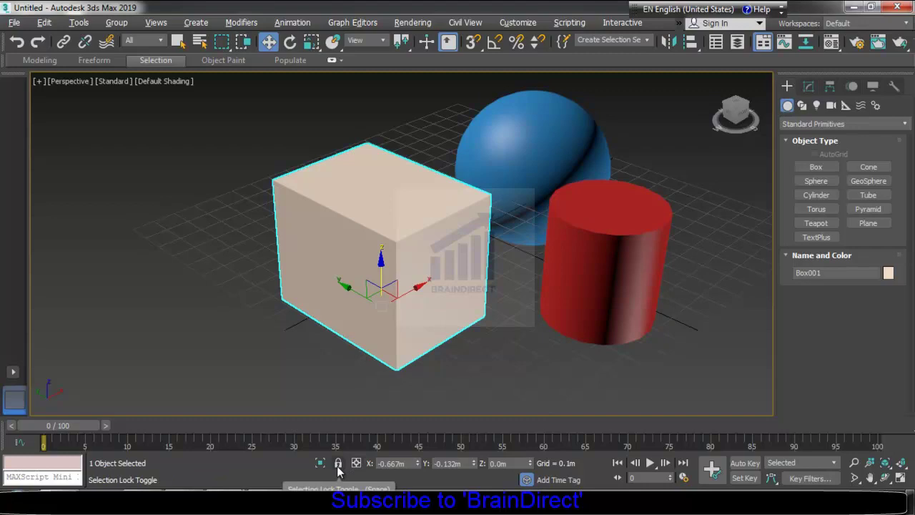
# Pan the Perspective view left across the scene, then back toward the sphere
pyautogui.moveTo(515, 290); pyautogui.dragTo(465, 296, button='middle')
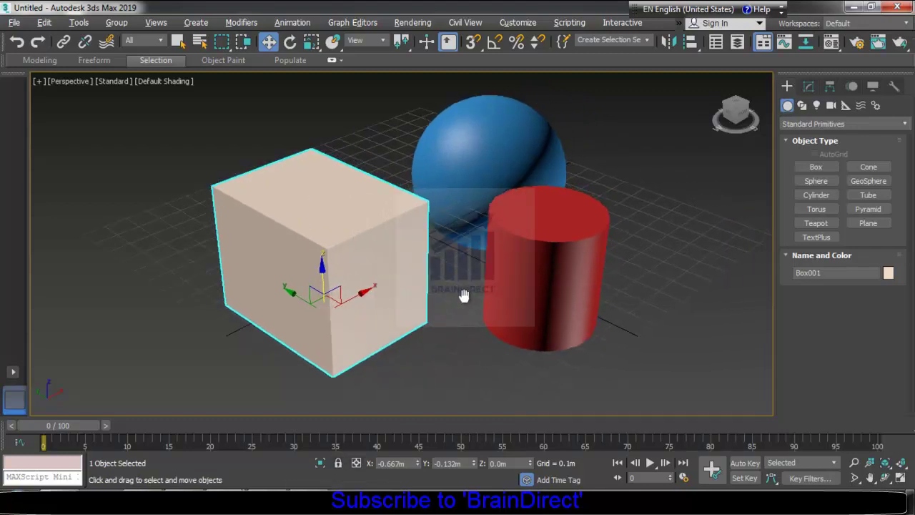
pyautogui.moveTo(327, 296); pyautogui.dragTo(355, 304, button='middle')
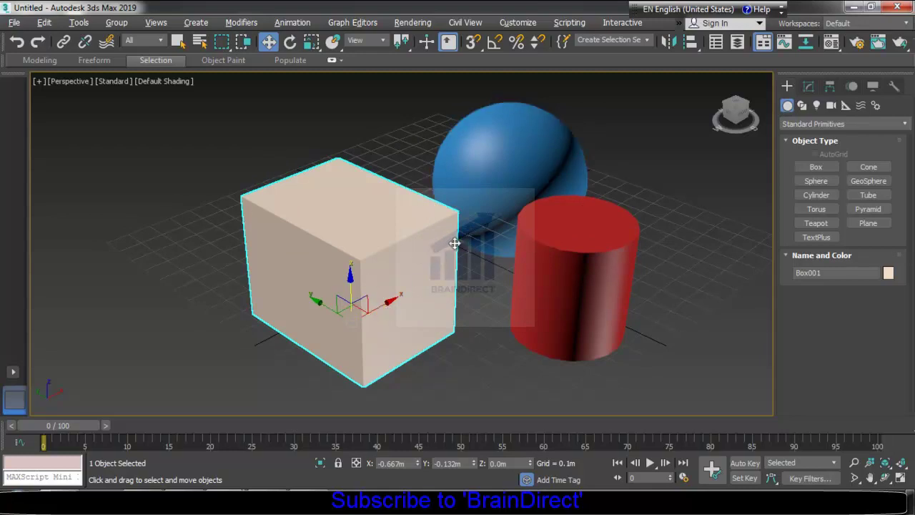
# Add the sphere and cylinder to the box selection, shift all three along X and Z, then deselect
pyautogui.keyDown('ctrl'); pyautogui.click(499, 199); pyautogui.keyUp('ctrl')
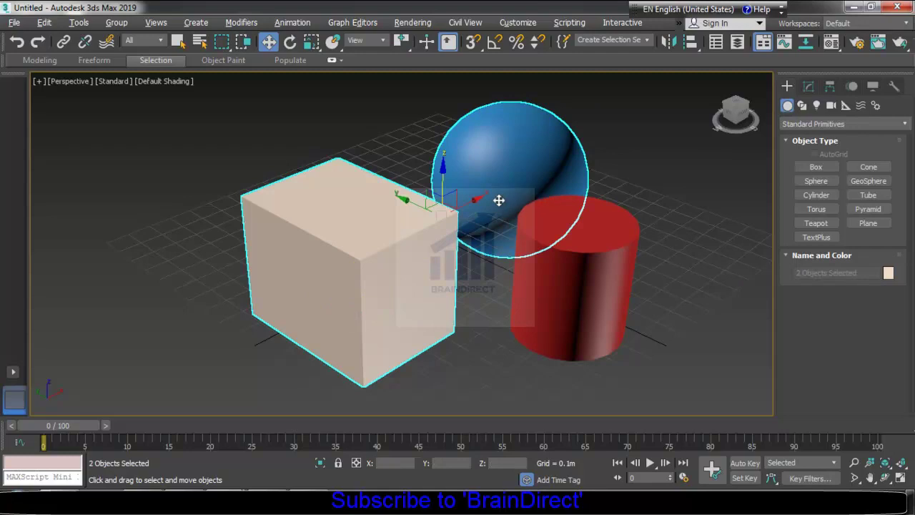
pyautogui.keyDown('ctrl'); pyautogui.click(586, 328); pyautogui.keyUp('ctrl')
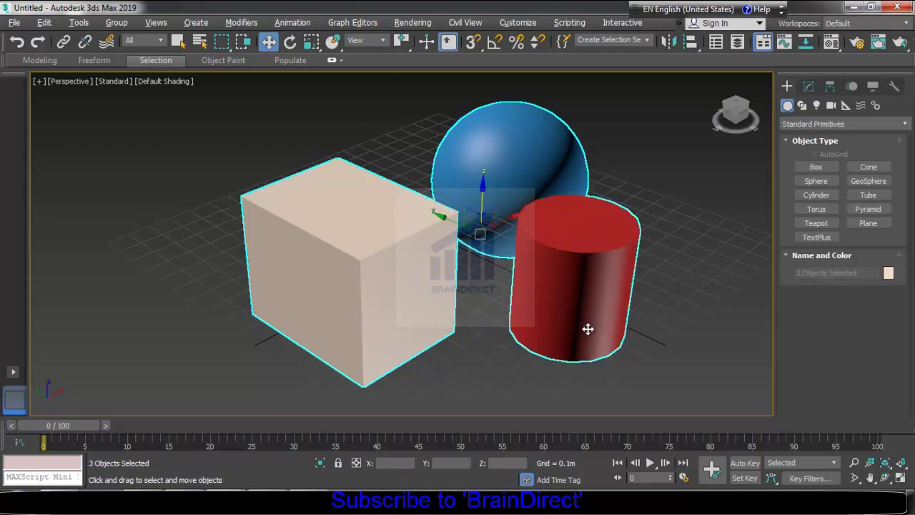
pyautogui.scroll(-4, 478, 275)
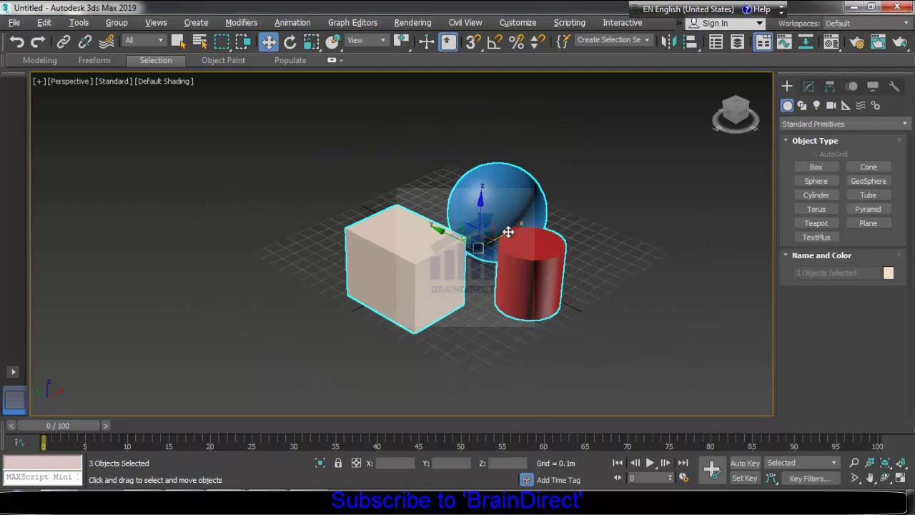
pyautogui.moveTo(507, 230); pyautogui.dragTo(585, 194)
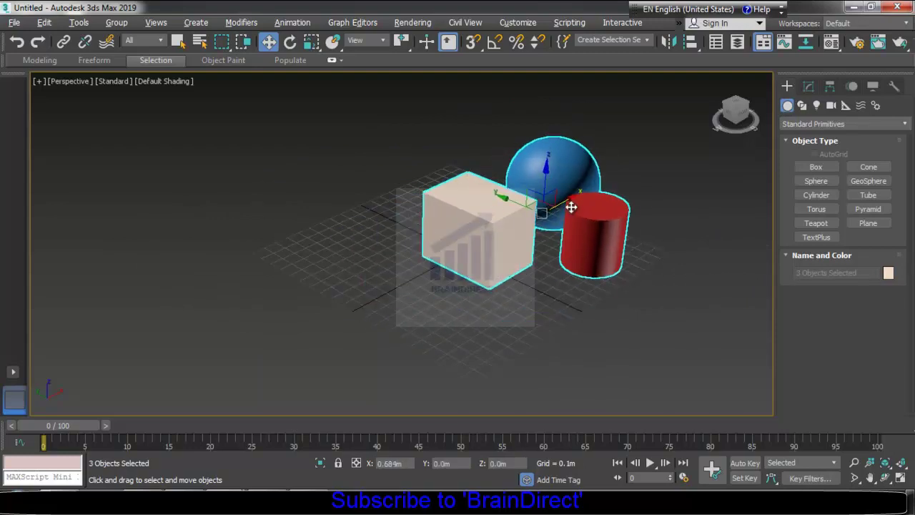
pyautogui.moveTo(500, 246); pyautogui.dragTo(496, 255)
pyautogui.moveTo(441, 239)
pyautogui.mouseDown()
pyautogui.moveTo(368, 205)
pyautogui.moveTo(419, 251)
pyautogui.moveTo(367, 204)
pyautogui.moveTo(423, 235)
pyautogui.mouseUp()
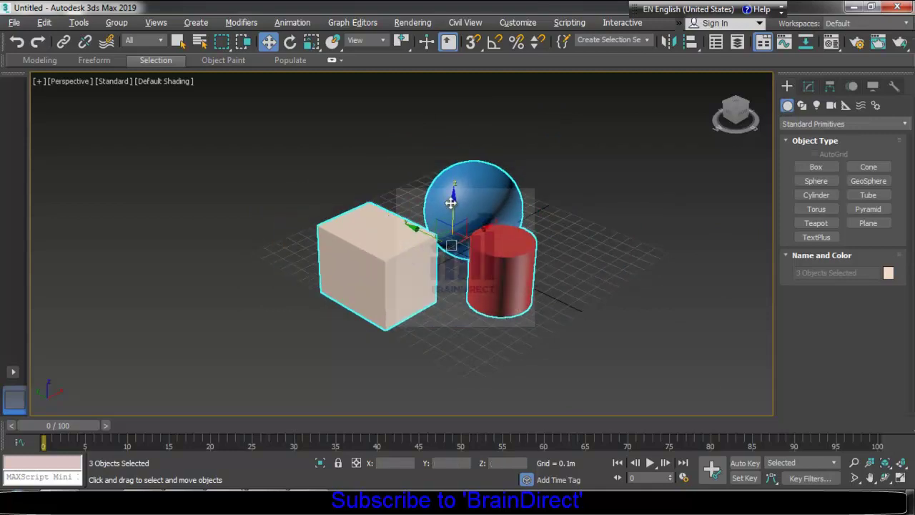
pyautogui.moveTo(451, 198); pyautogui.dragTo(470, 221)
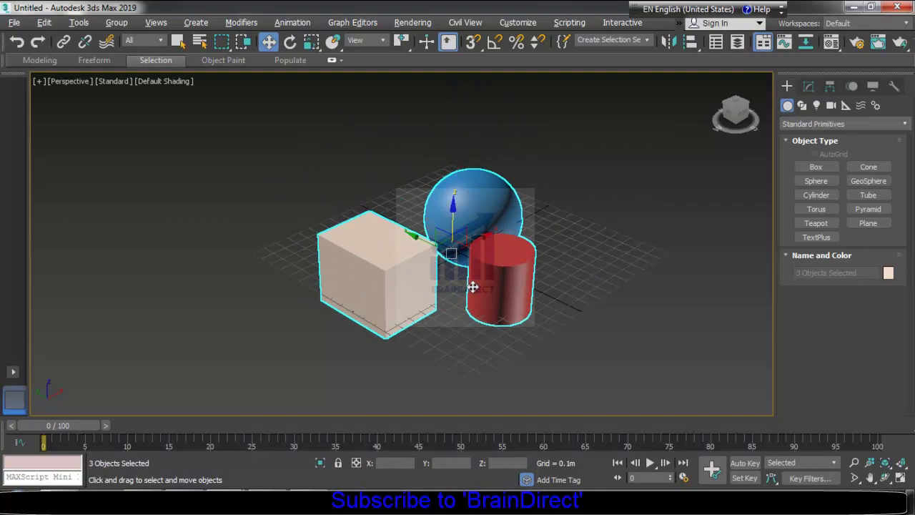
pyautogui.moveTo(423, 293); pyautogui.dragTo(431, 292)
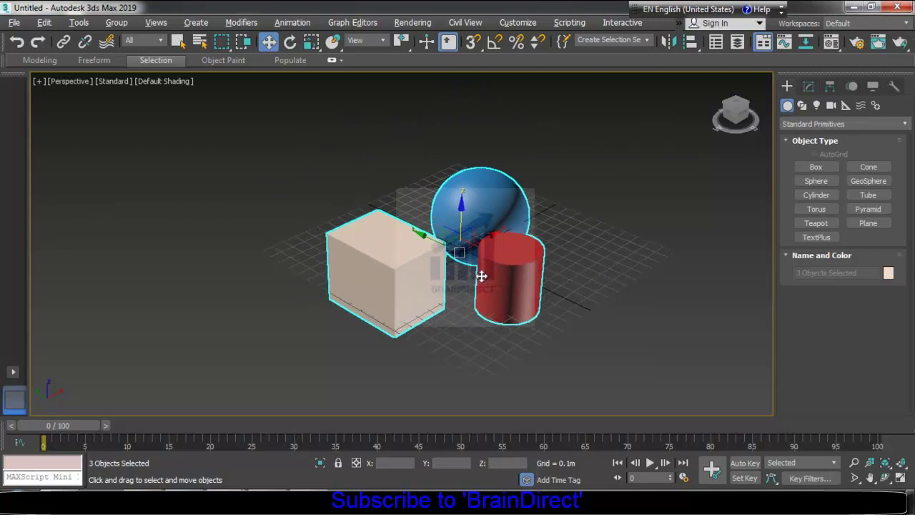
pyautogui.click(462, 341)
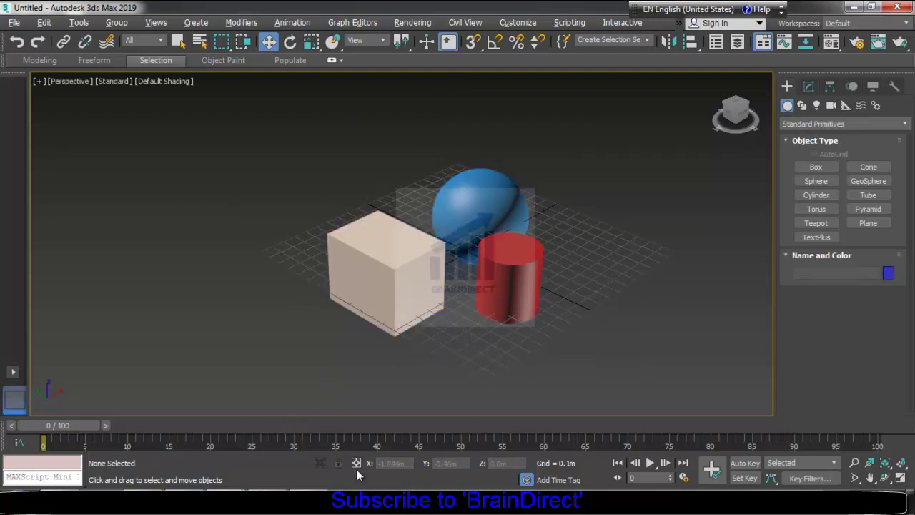
# Select the box, lock the selection, and raise it along Z to 0.033m
pyautogui.click(383, 285)
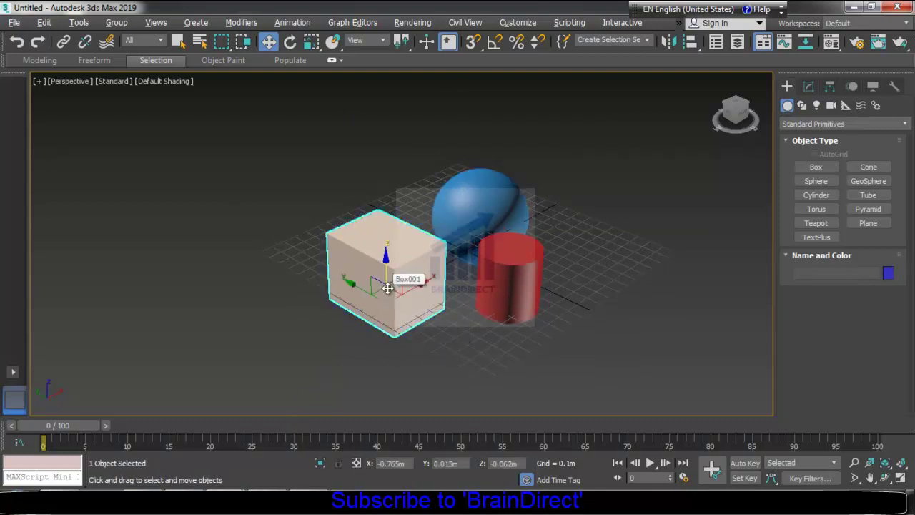
pyautogui.moveTo(408, 317); pyautogui.dragTo(433, 303, button='middle')
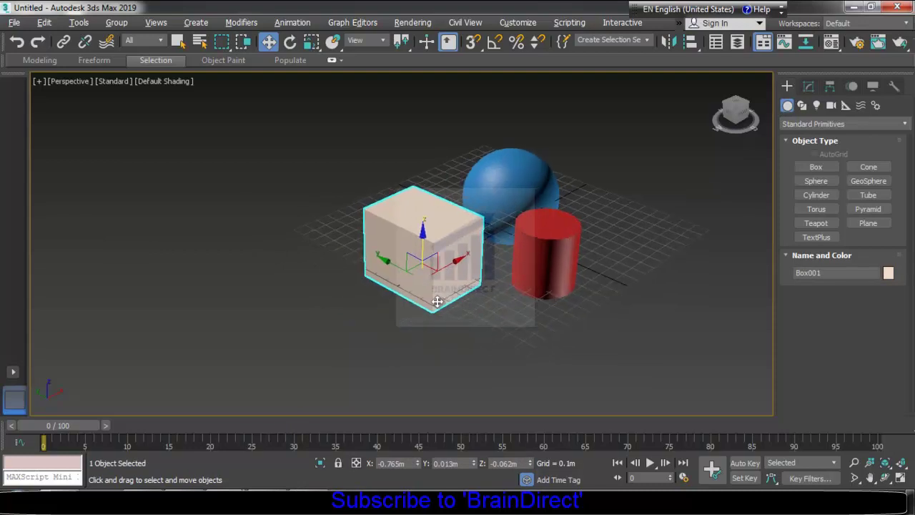
pyautogui.click(339, 462)
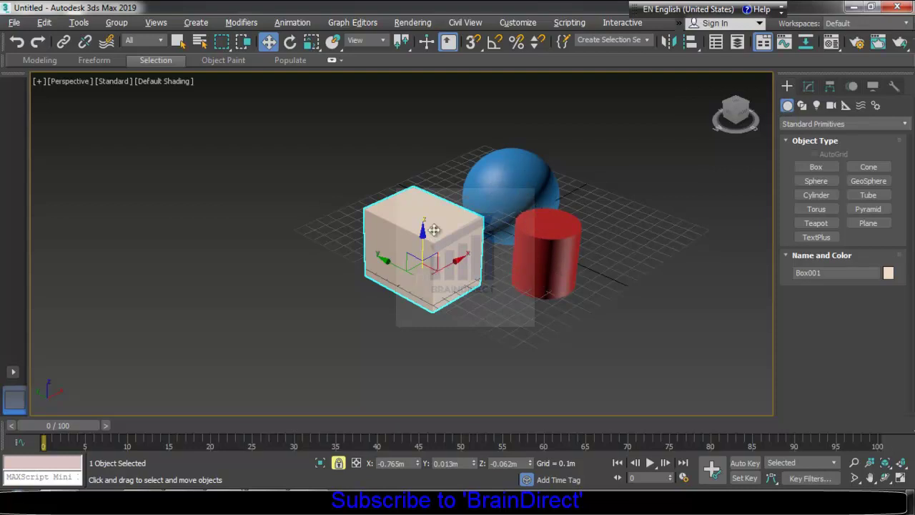
pyautogui.moveTo(422, 234)
pyautogui.mouseDown()
pyautogui.moveTo(419, 167)
pyautogui.moveTo(424, 262)
pyautogui.moveTo(424, 140)
pyautogui.moveTo(422, 204)
pyautogui.moveTo(436, 241)
pyautogui.moveTo(436, 214)
pyautogui.moveTo(437, 232)
pyautogui.mouseUp()
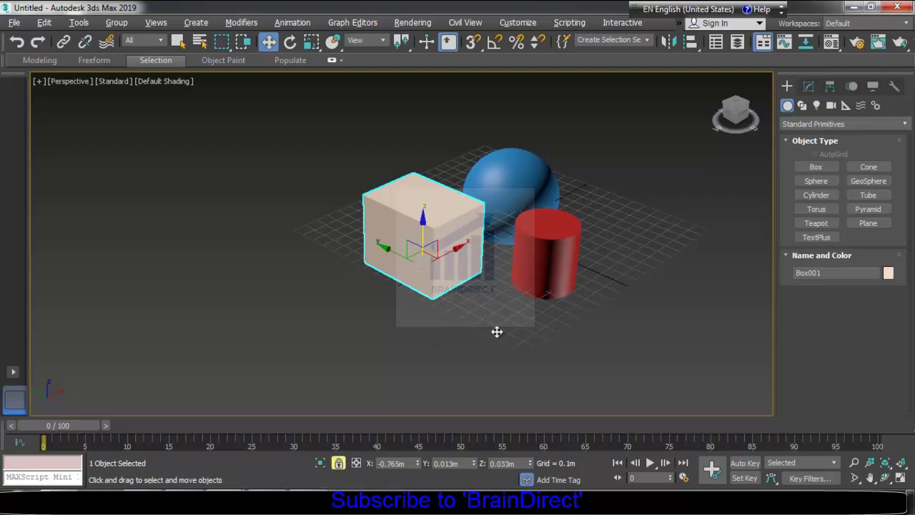
# Unlock the selection, then select the box, sphere and cylinder and move all three down together
pyautogui.click(338, 462)
pyautogui.keyDown('ctrl'); pyautogui.click(522, 190); pyautogui.keyUp('ctrl')
pyautogui.keyDown('ctrl'); pyautogui.click(549, 265); pyautogui.keyUp('ctrl')
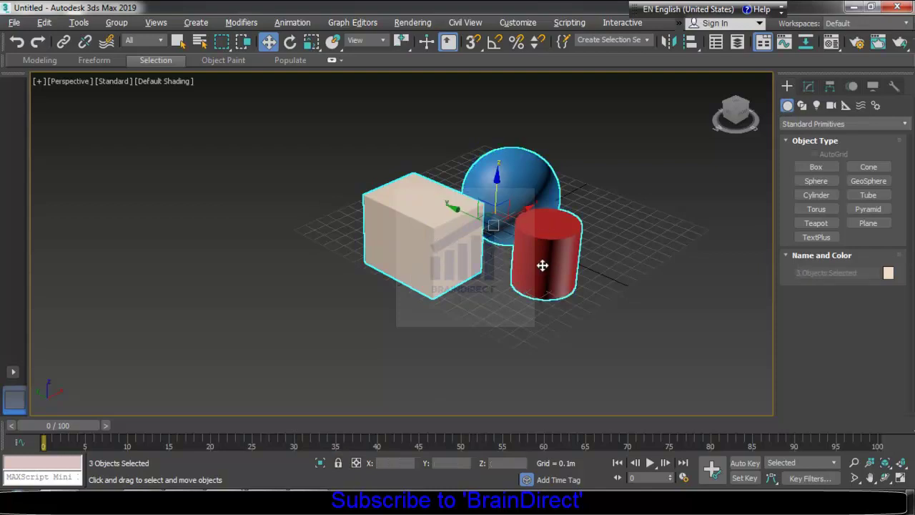
pyautogui.moveTo(544, 264); pyautogui.dragTo(444, 279)
# Lock the selection to the box alone and lower it to Z -0.118m, then unlock and reselect it
pyautogui.click(444, 279)
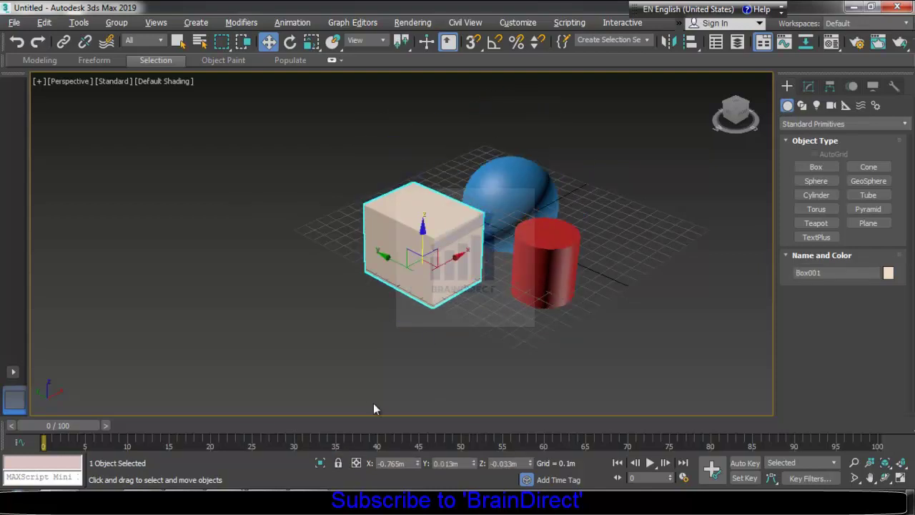
pyautogui.click(338, 462)
pyautogui.moveTo(421, 281); pyautogui.dragTo(511, 198)
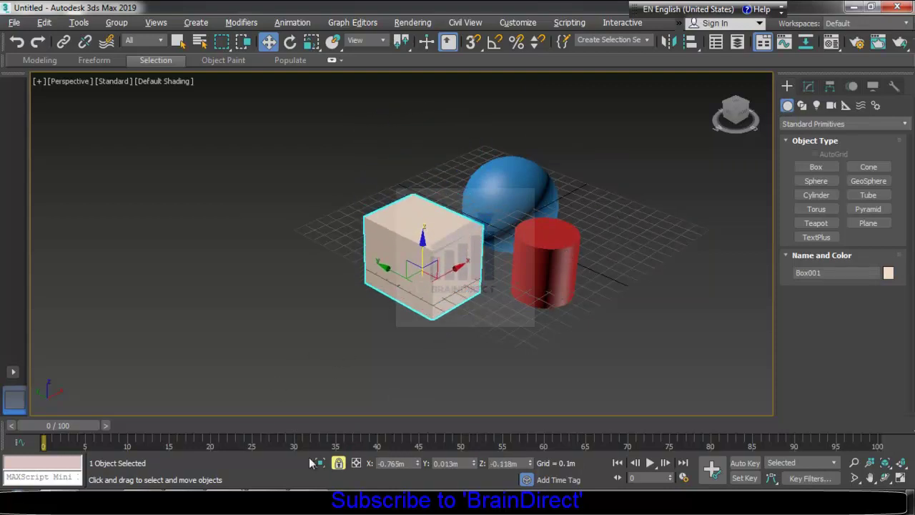
pyautogui.click(338, 464)
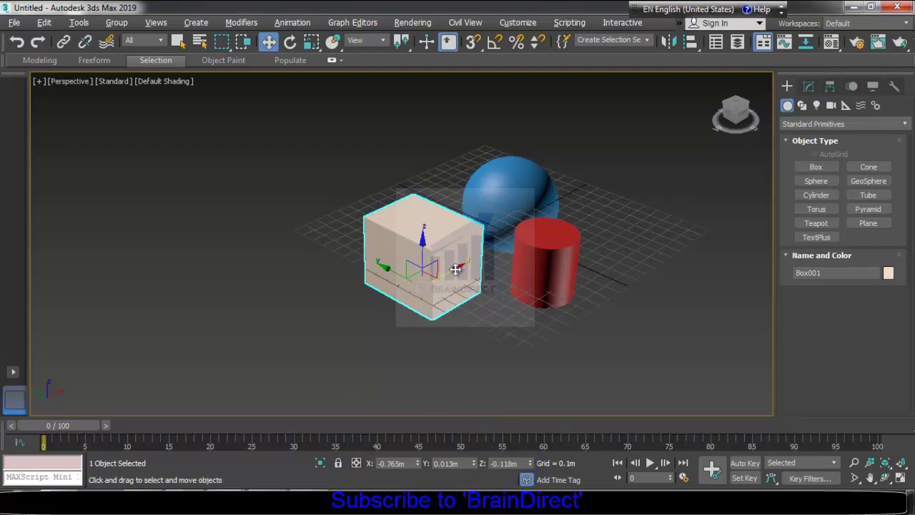
pyautogui.click(294, 343)
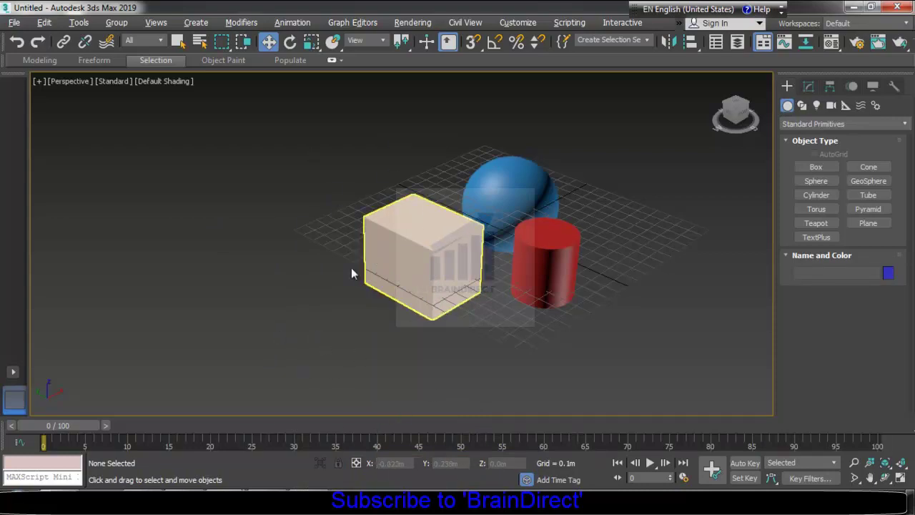
pyautogui.click(413, 276)
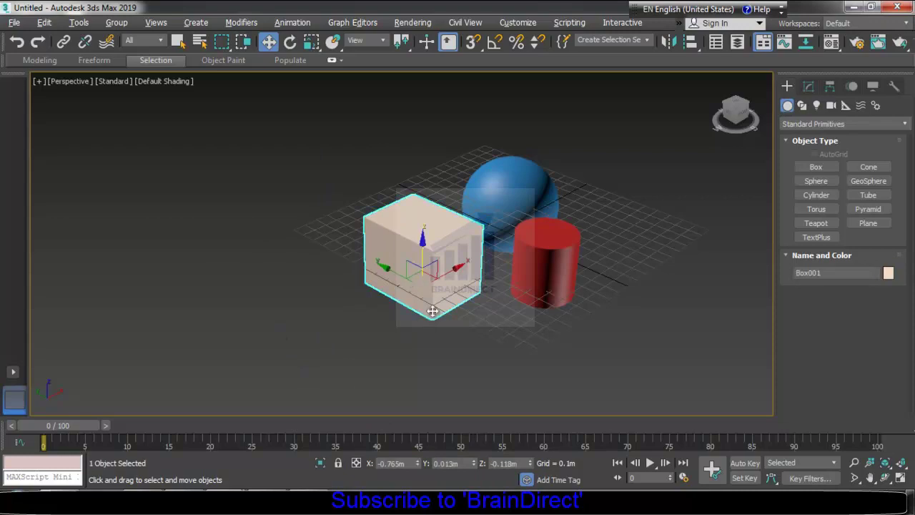
pyautogui.scroll(2, 442, 309)
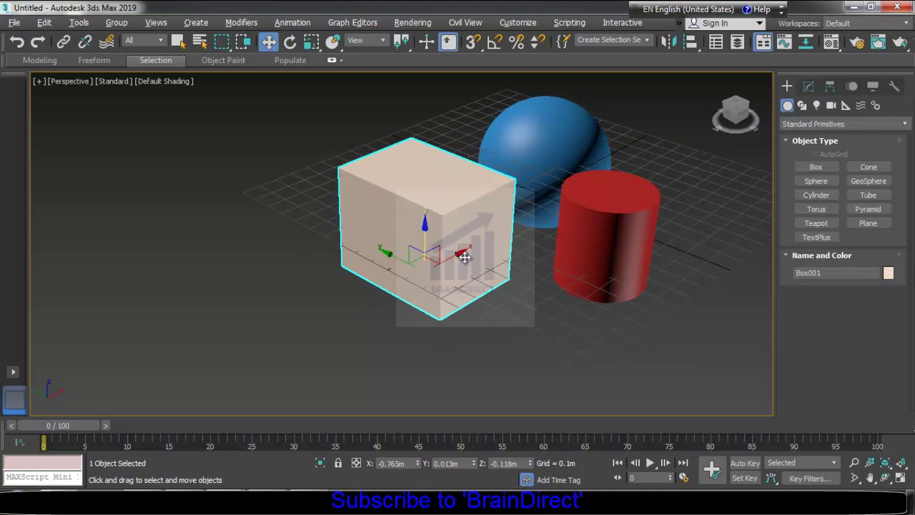
# Drag the box along Z and Y so it sits in front of the sphere
pyautogui.moveTo(463, 256)
pyautogui.mouseDown()
pyautogui.moveTo(512, 232)
pyautogui.moveTo(522, 255)
pyautogui.moveTo(487, 188)
pyautogui.moveTo(453, 291)
pyautogui.moveTo(454, 210)
pyautogui.mouseUp()
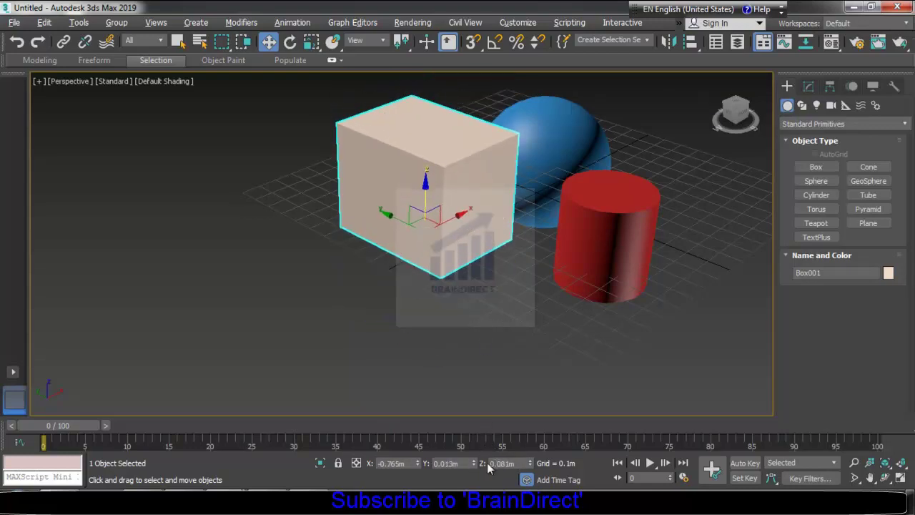
pyautogui.moveTo(465, 211)
pyautogui.mouseDown()
pyautogui.moveTo(466, 271)
pyautogui.moveTo(533, 249)
pyautogui.moveTo(509, 257)
pyautogui.moveTo(520, 252)
pyautogui.mouseUp()
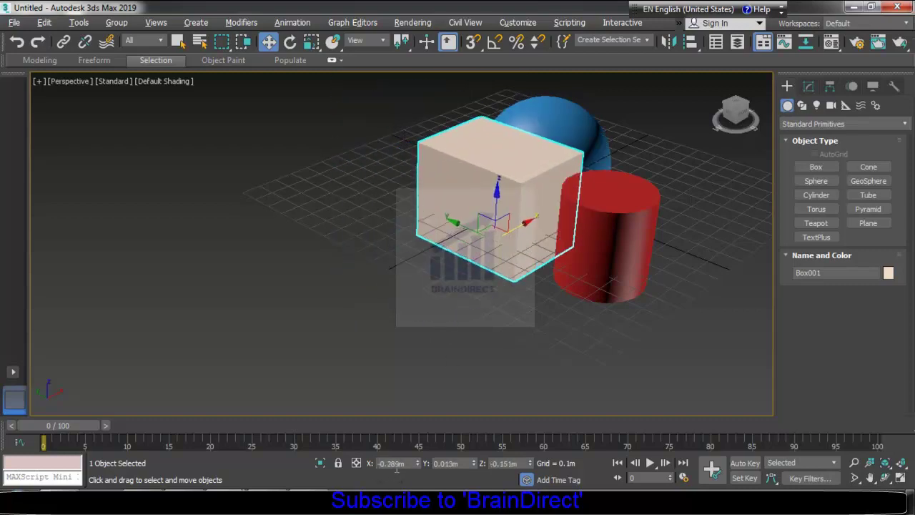
pyautogui.moveTo(452, 222); pyautogui.dragTo(403, 236)
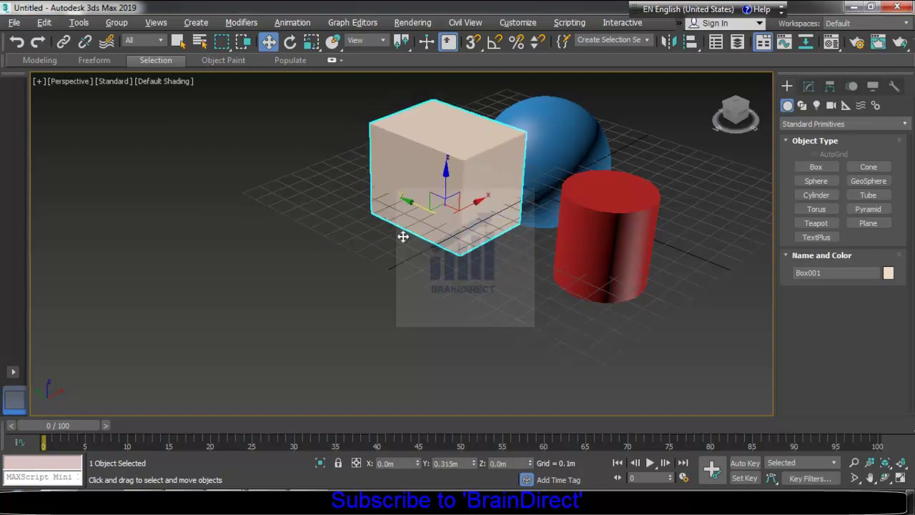
pyautogui.moveTo(414, 261); pyautogui.dragTo(362, 249, button='middle')
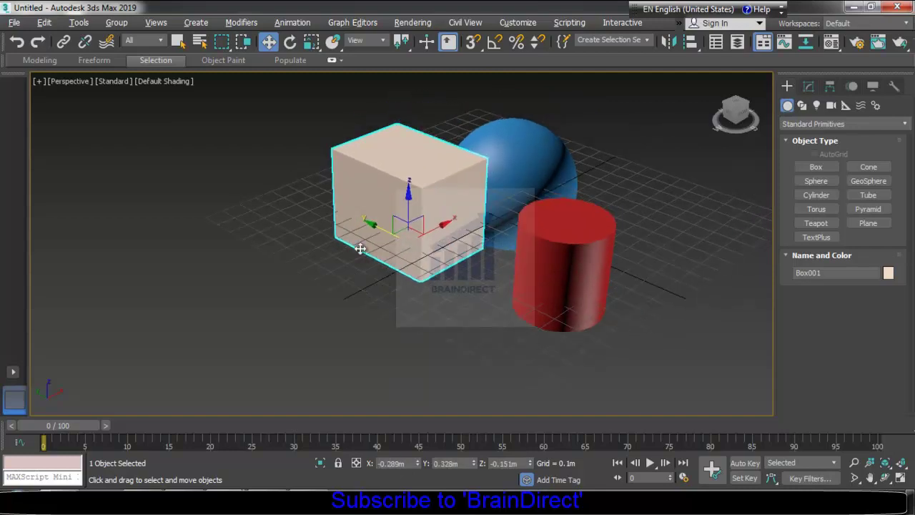
# Delete the red cylinder and the blue sphere, then select the remaining box
pyautogui.click(544, 269)
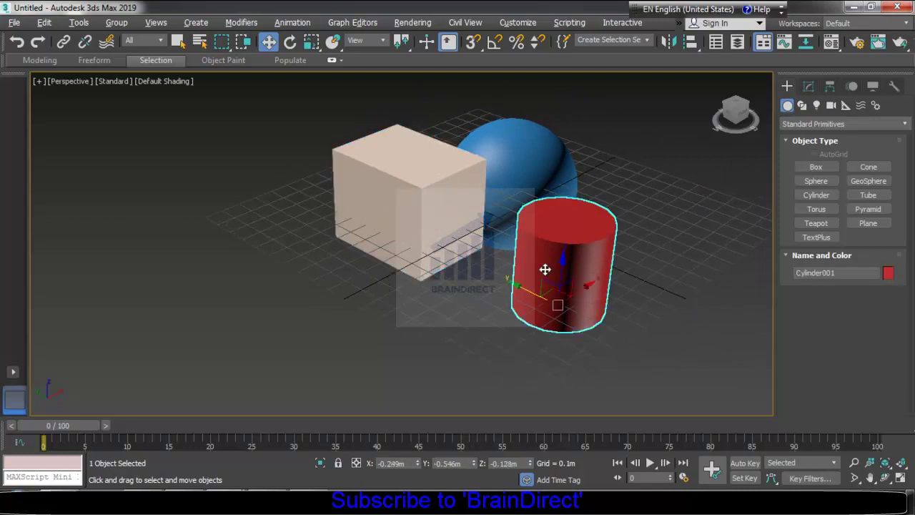
pyautogui.press('Delete')
pyautogui.click(526, 200)
pyautogui.press('Delete')
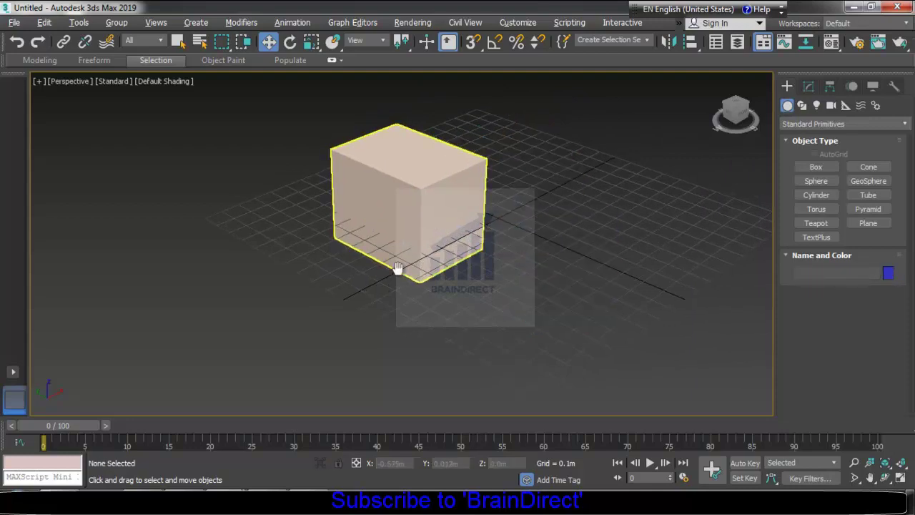
pyautogui.click(406, 228)
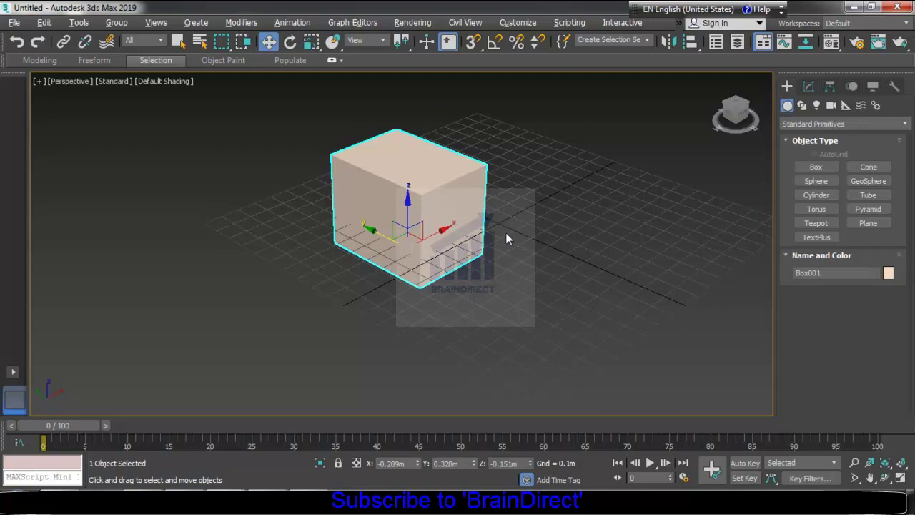
pyautogui.moveTo(505, 233); pyautogui.dragTo(468, 286, button='middle')
pyautogui.scroll(5, 467, 286)
pyautogui.scroll(-5, 466, 282)
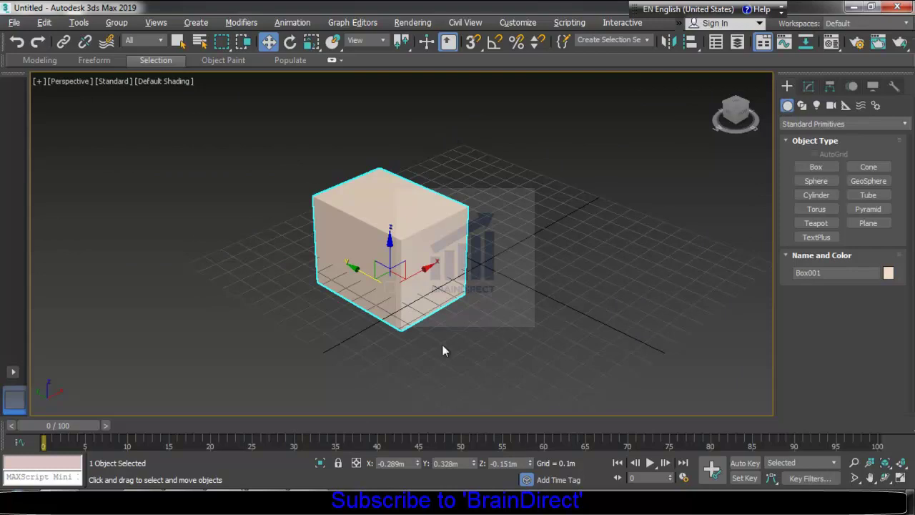
# Enter 0 for the box's X, Y and Z positions, then nudge it slightly to X -0.101m
pyautogui.click(408, 461)
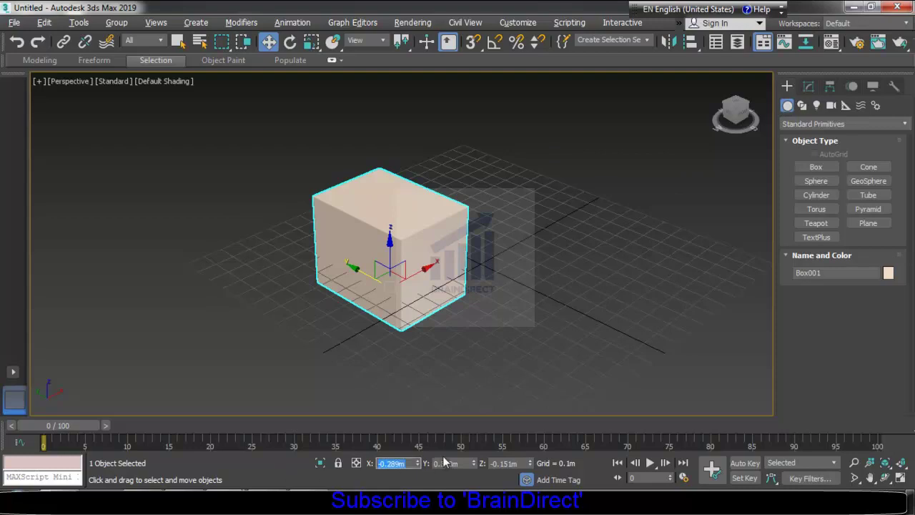
pyautogui.write('0')
pyautogui.press('Tab')
pyautogui.write('0')
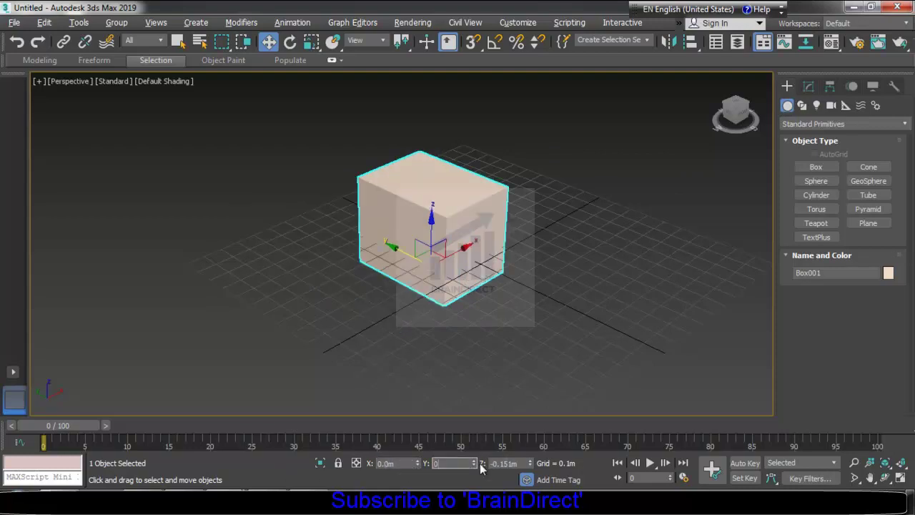
pyautogui.press('Tab')
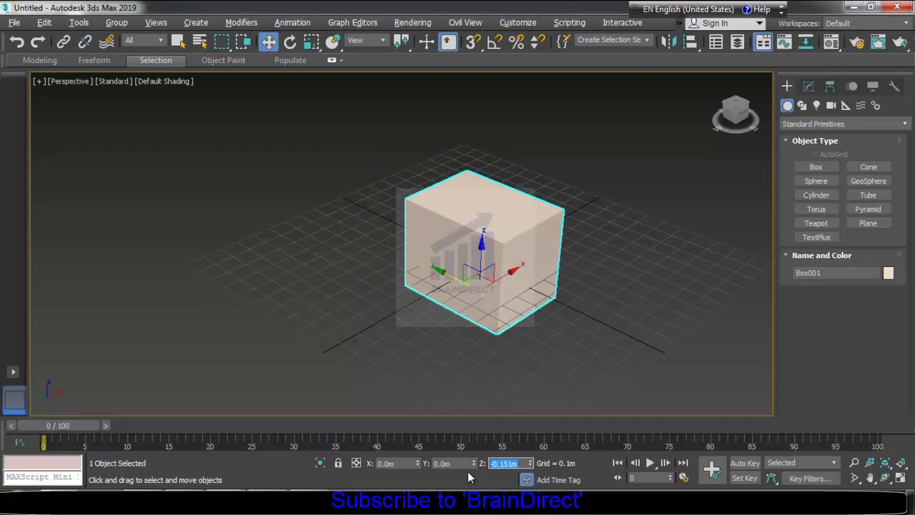
pyautogui.write('0')
pyautogui.click(531, 377)
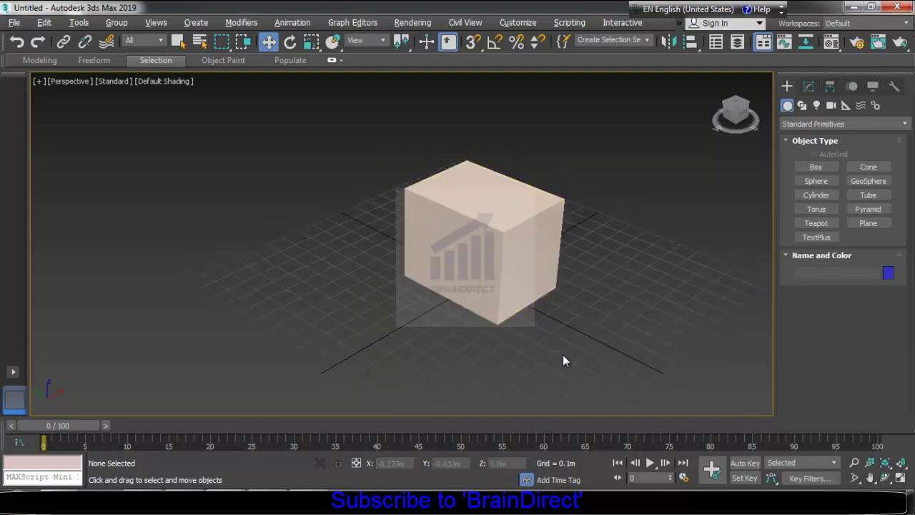
pyautogui.moveTo(494, 314); pyautogui.dragTo(421, 345)
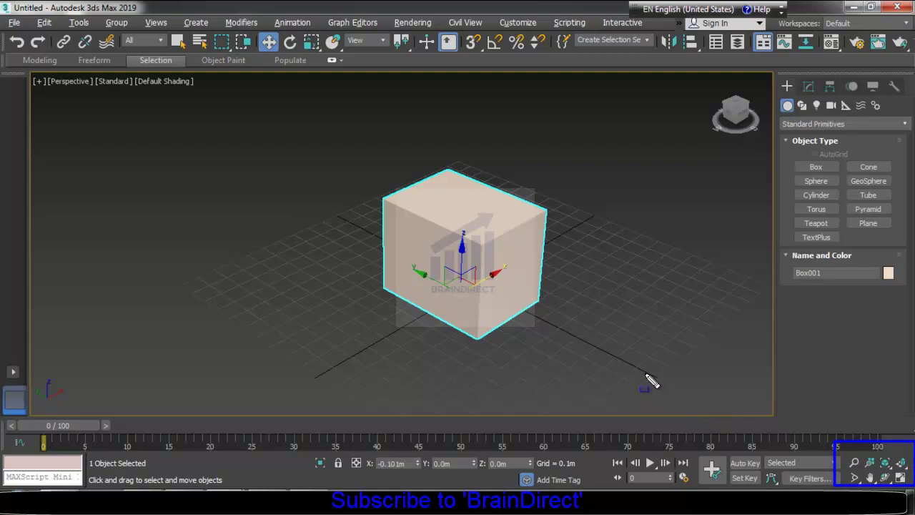
# Zoom the enlarged Perspective view, then restore the Front/Top/Left/Perspective layout with Alt+W
pyautogui.scroll(2, 488, 341)
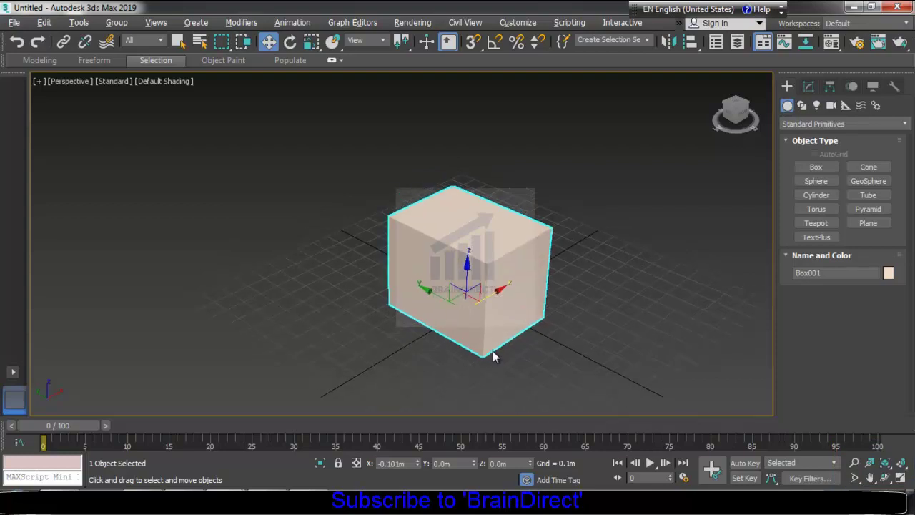
pyautogui.scroll(3, 492, 354)
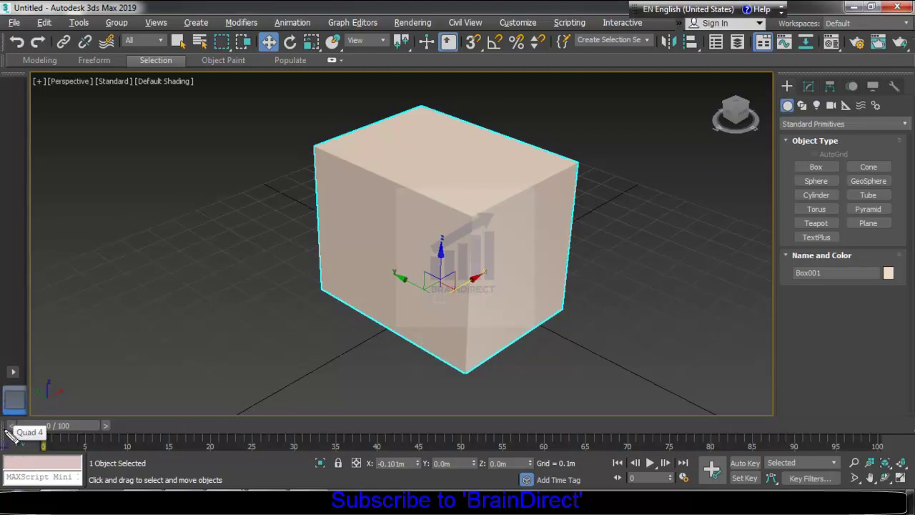
pyautogui.moveTo(4, 415)
pyautogui.mouseDown()
pyautogui.moveTo(353, 460)
pyautogui.moveTo(511, 450)
pyautogui.moveTo(913, 455)
pyautogui.mouseUp()
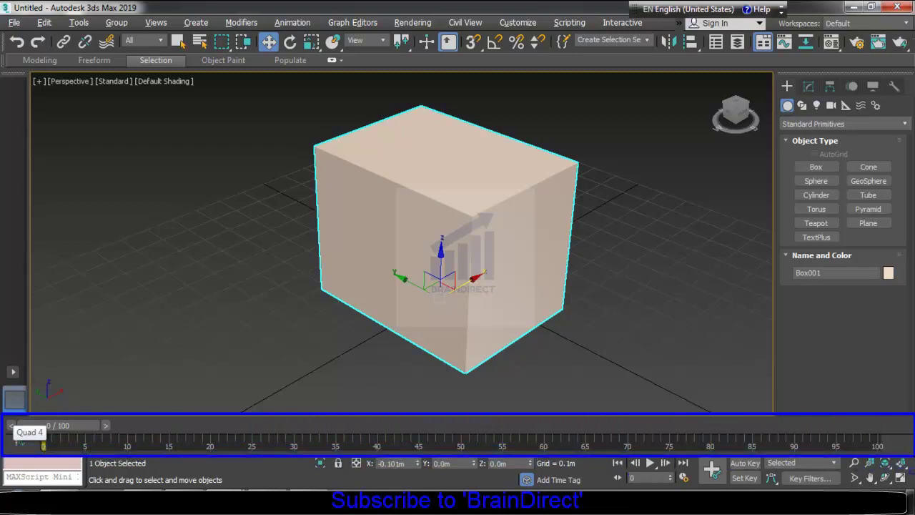
pyautogui.moveTo(912, 455); pyautogui.dragTo(912, 459)
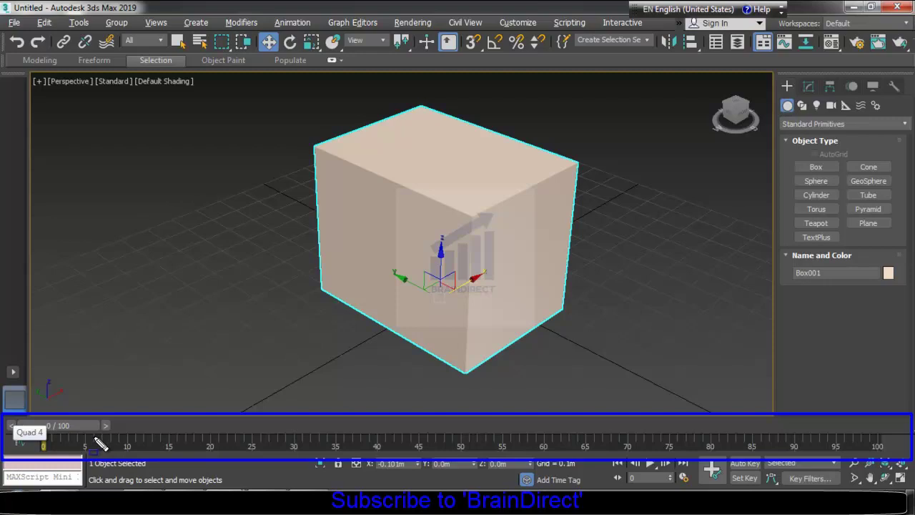
pyautogui.hotkey('alt', 'w')
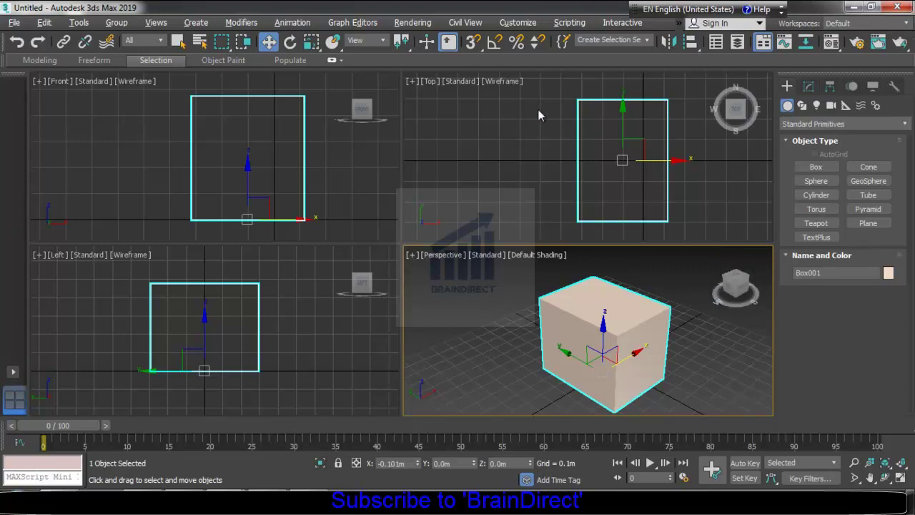
# Apply the ame-light scheme in the Custom UI and Defaults Switcher and close the notice
pyautogui.click(520, 25)
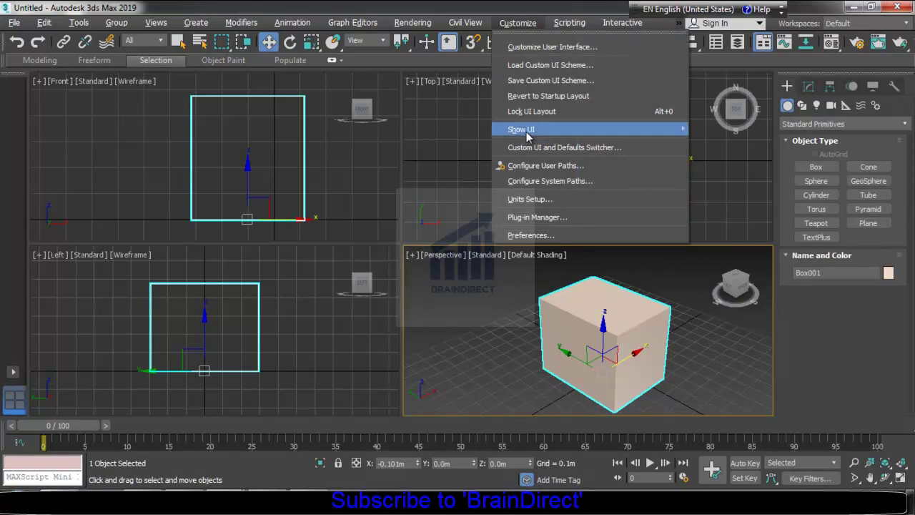
pyautogui.click(572, 148)
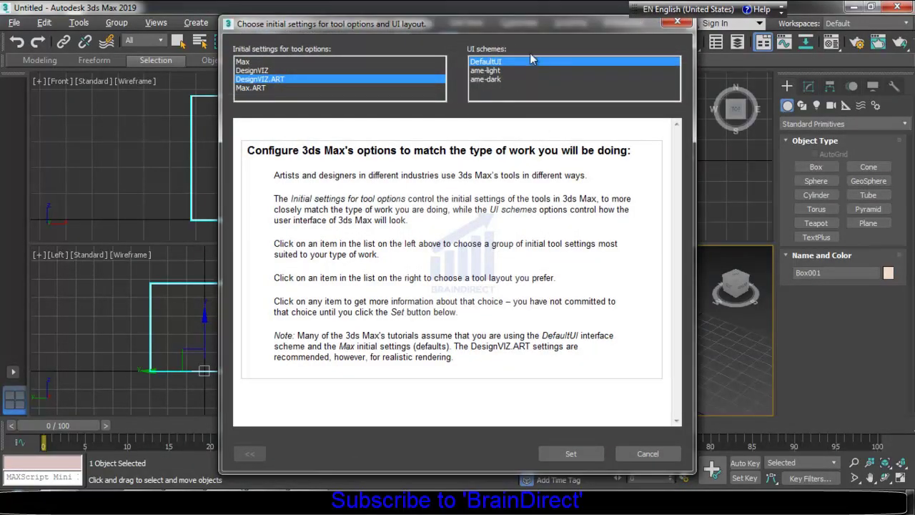
pyautogui.click(496, 71)
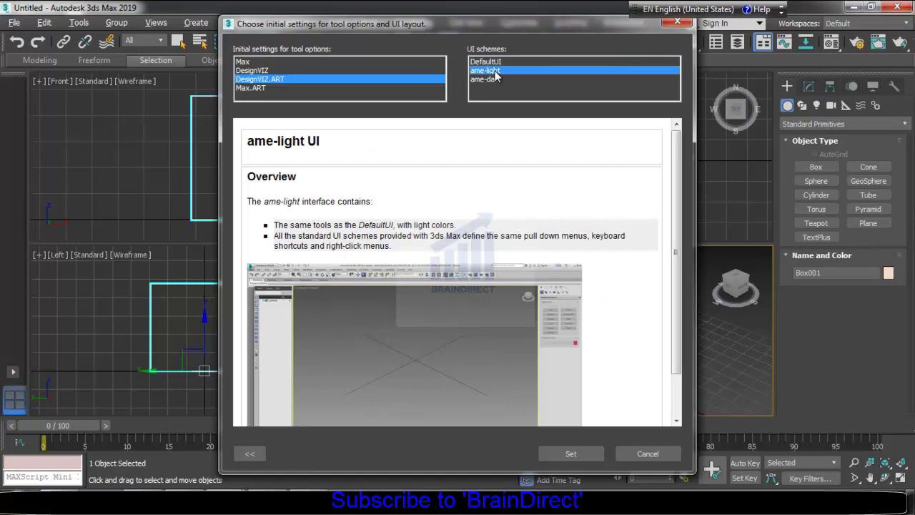
pyautogui.click(570, 455)
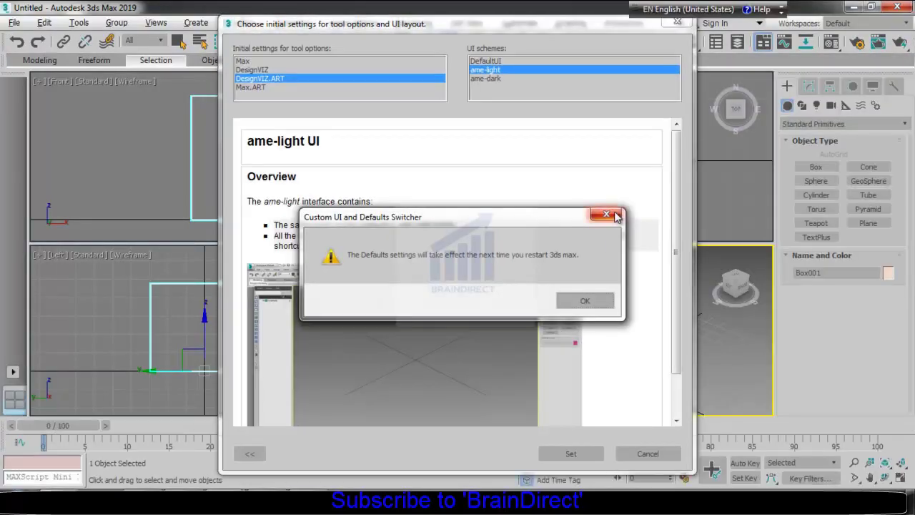
pyautogui.click(606, 214)
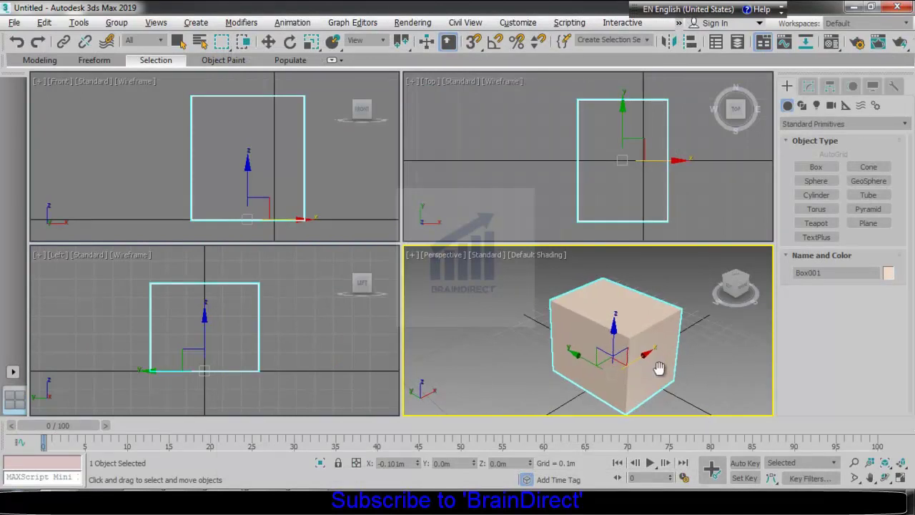
# Deselect the box and make the Front, Left, then Perspective viewports active in turn
pyautogui.moveTo(650, 367); pyautogui.dragTo(665, 373, button='middle')
pyautogui.click(557, 200)
pyautogui.click(290, 191)
pyautogui.scroll(1, 289, 191)
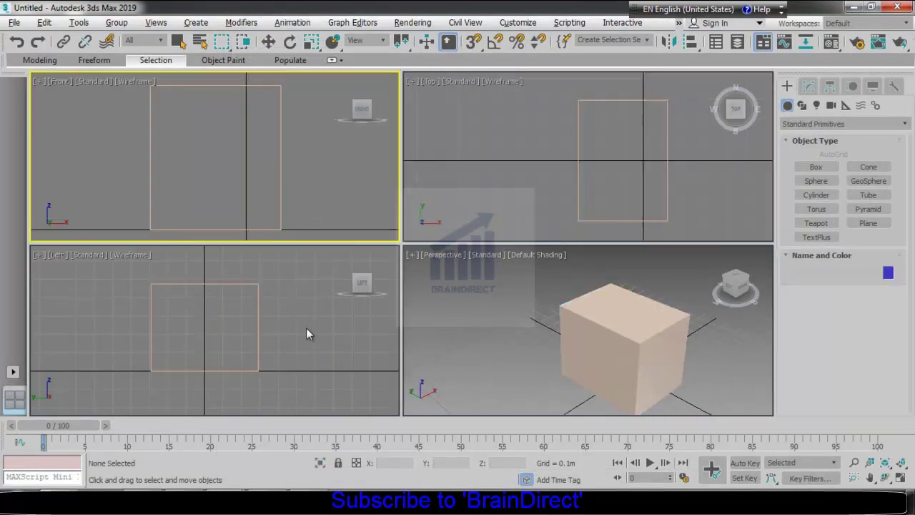
pyautogui.click(306, 329)
pyautogui.click(449, 312)
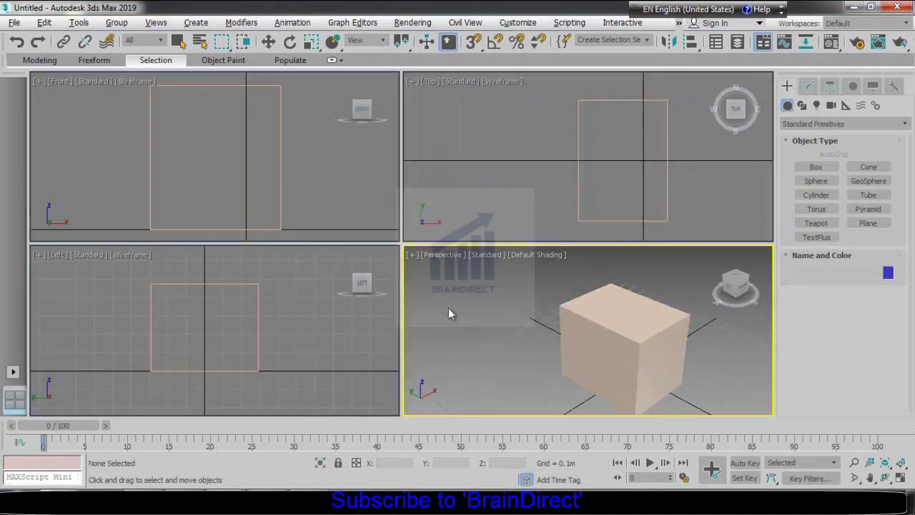
# Set the DefaultUI scheme in the Custom UI and Defaults Switcher and dismiss the restart notice
pyautogui.click(512, 25)
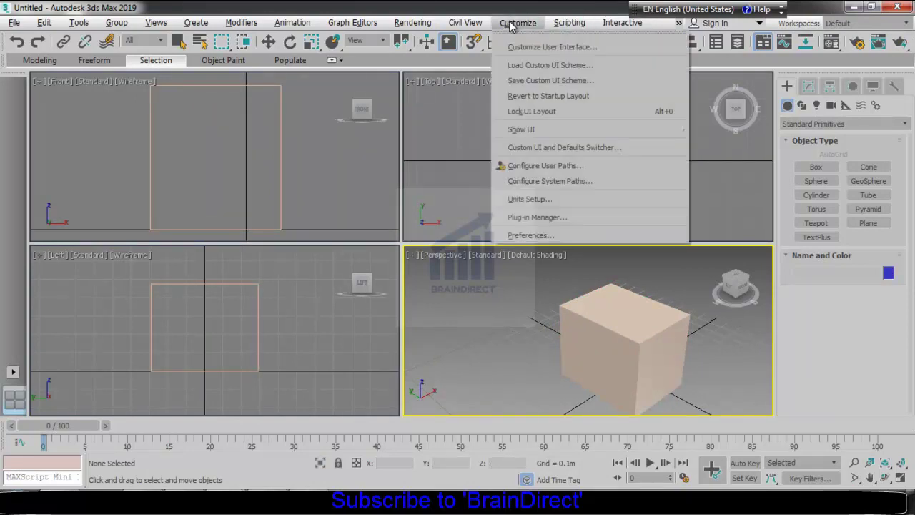
pyautogui.click(550, 148)
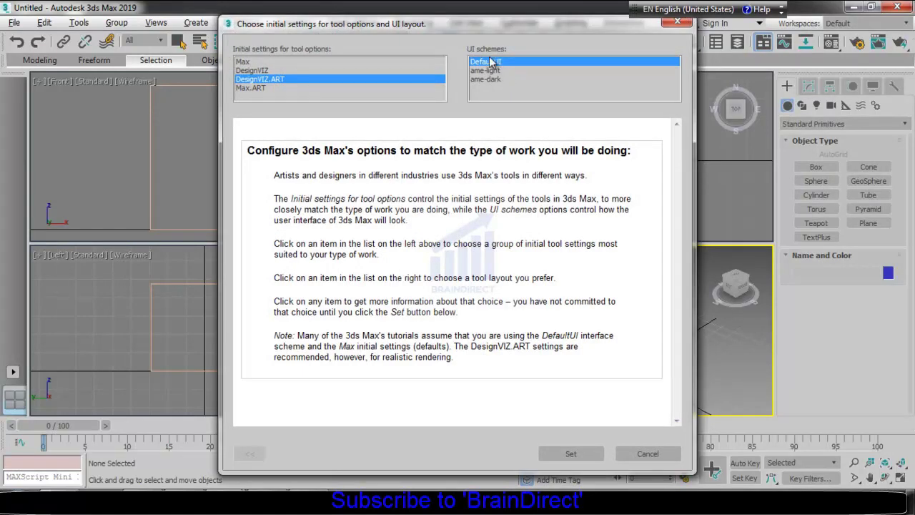
pyautogui.click(491, 63)
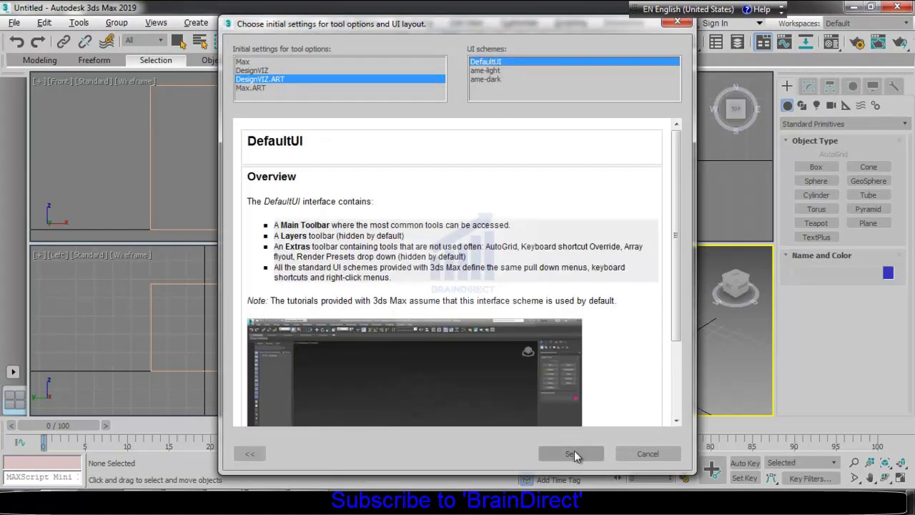
pyautogui.click(574, 455)
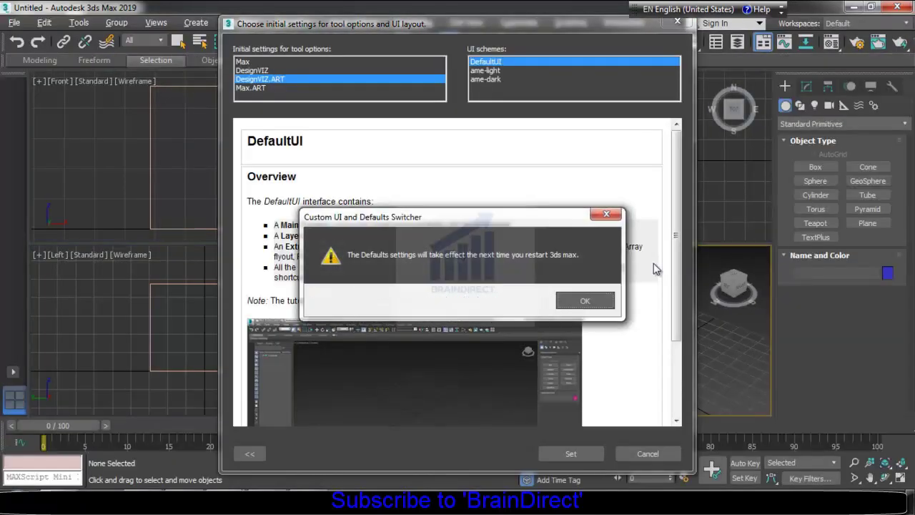
pyautogui.click(606, 216)
# Select the box, pan the Perspective view up and left, then deselect it
pyautogui.click(592, 325)
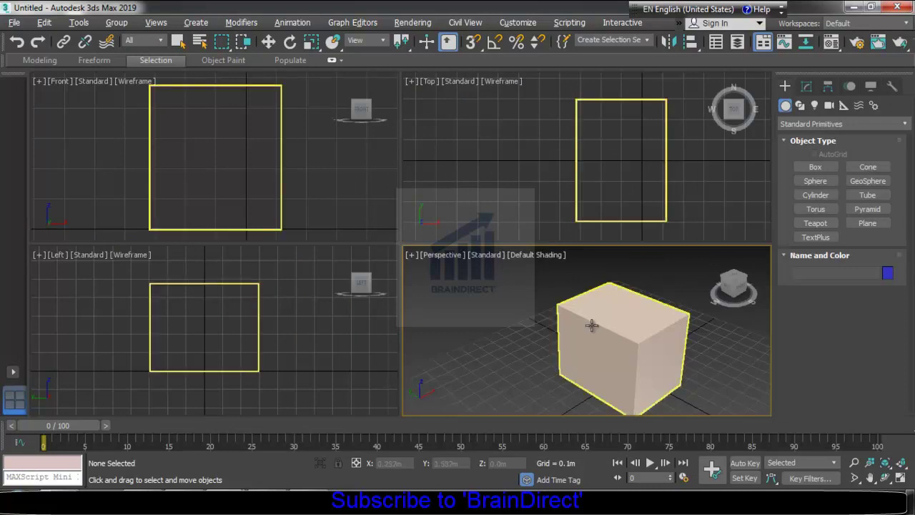
pyautogui.moveTo(592, 325); pyautogui.dragTo(566, 312, button='middle')
pyautogui.click(513, 198)
pyautogui.click(218, 200)
# Activate the Left view, select the box, and open the Customize menu for Show UI
pyautogui.click(229, 321)
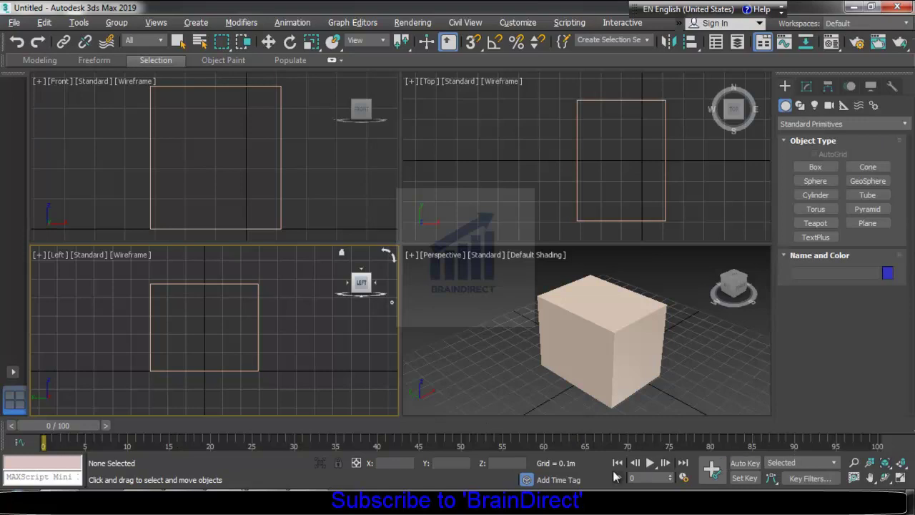
pyautogui.moveTo(538, 370); pyautogui.dragTo(547, 367, button='middle')
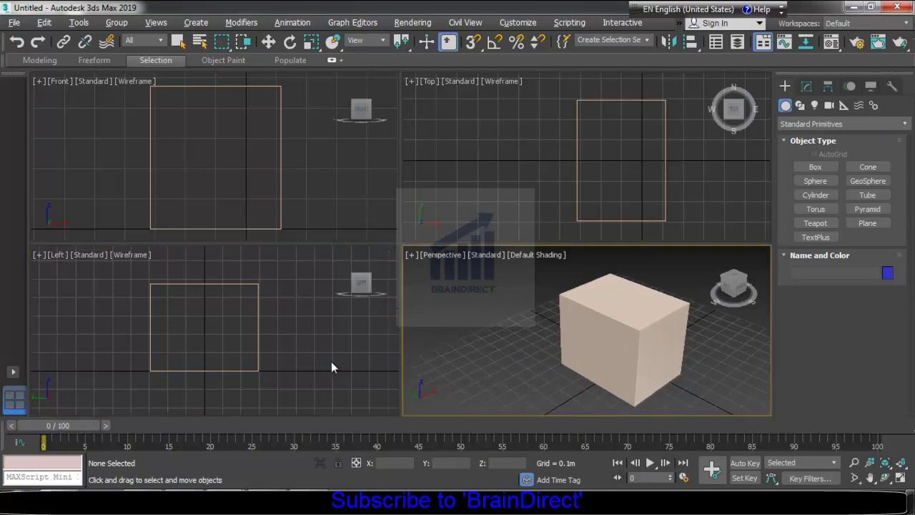
pyautogui.click(257, 355)
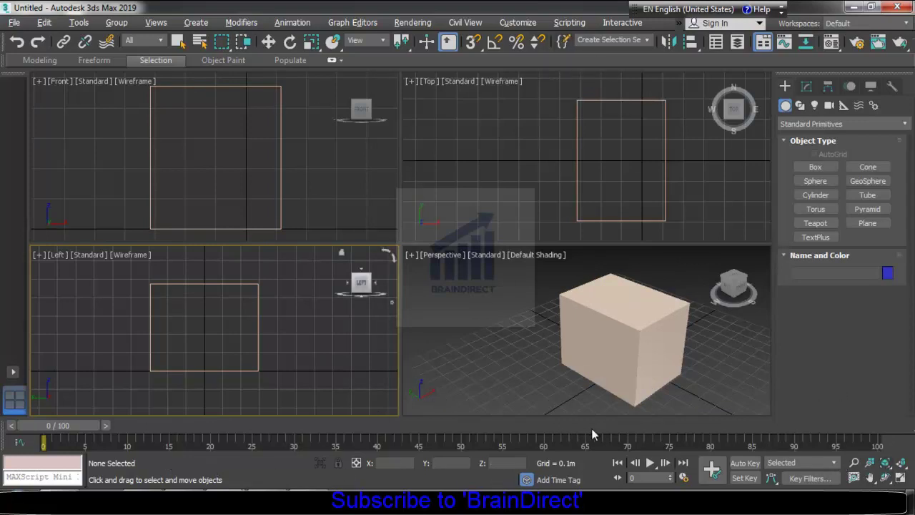
pyautogui.click(523, 26)
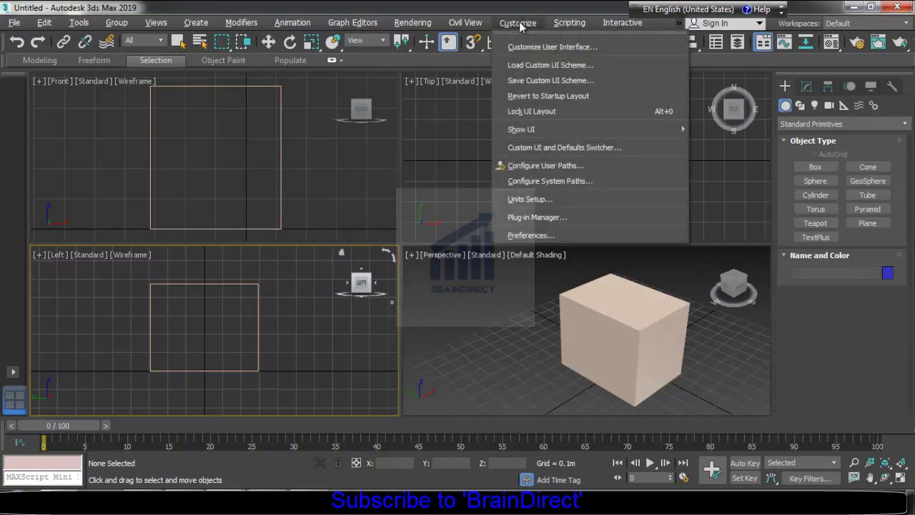
pyautogui.moveTo(522, 129)
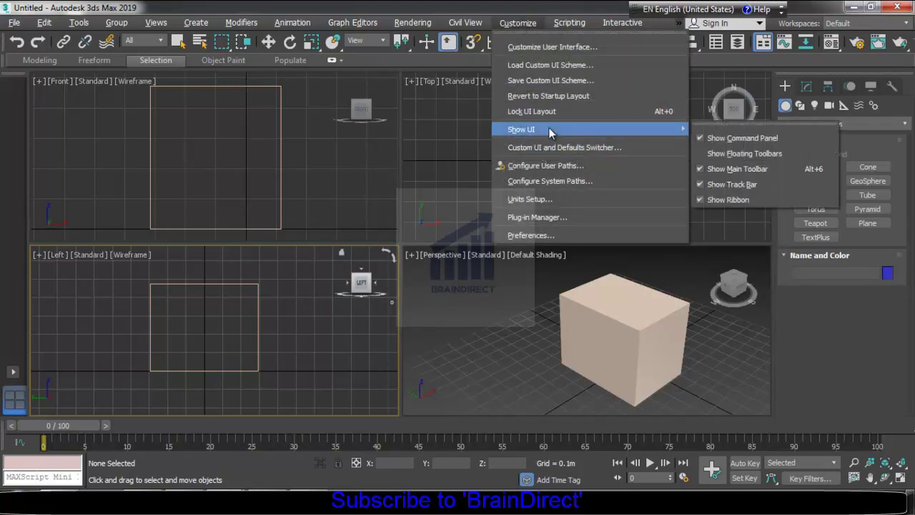
pyautogui.click(731, 185)
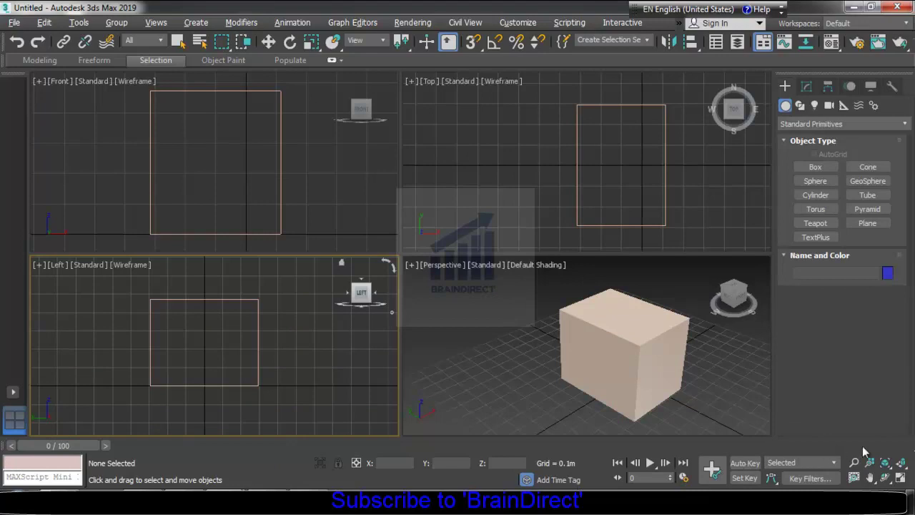
pyautogui.hotkey('ctrl', 'a')
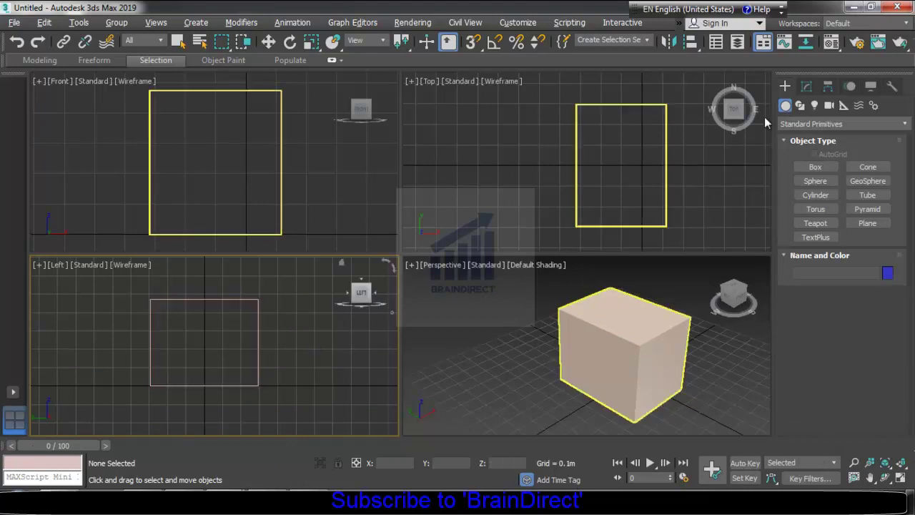
pyautogui.click(526, 27)
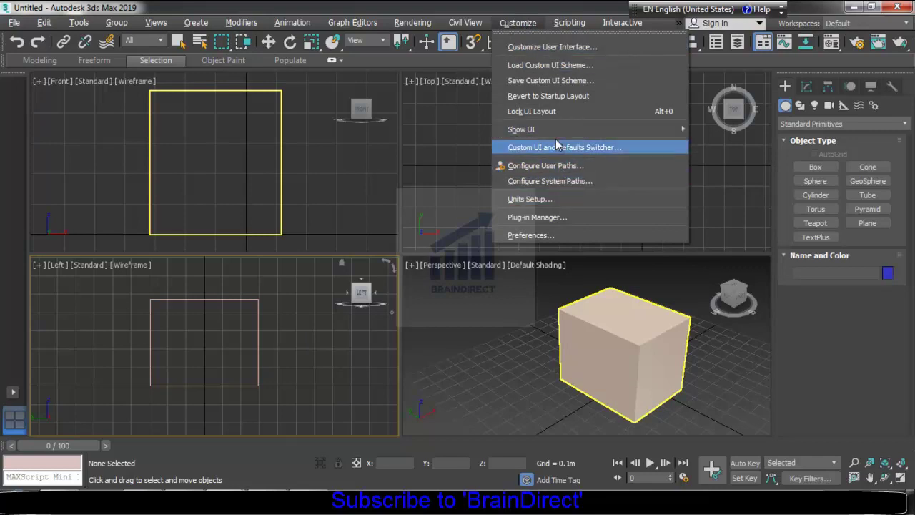
pyautogui.moveTo(544, 130)
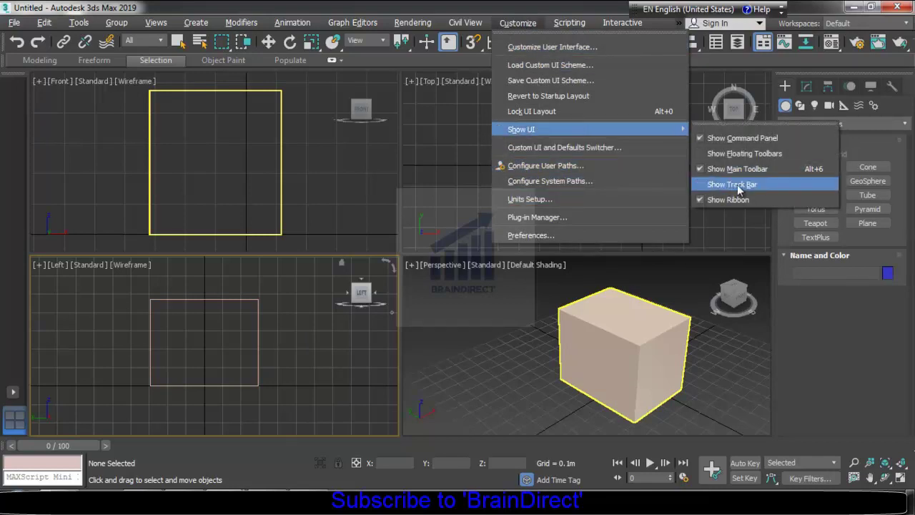
pyautogui.click(739, 187)
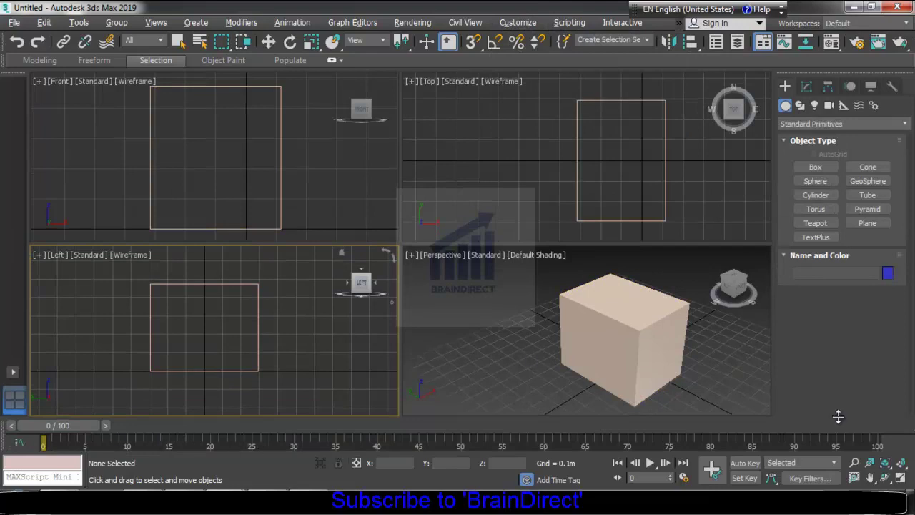
pyautogui.click(518, 23)
pyautogui.moveTo(543, 129)
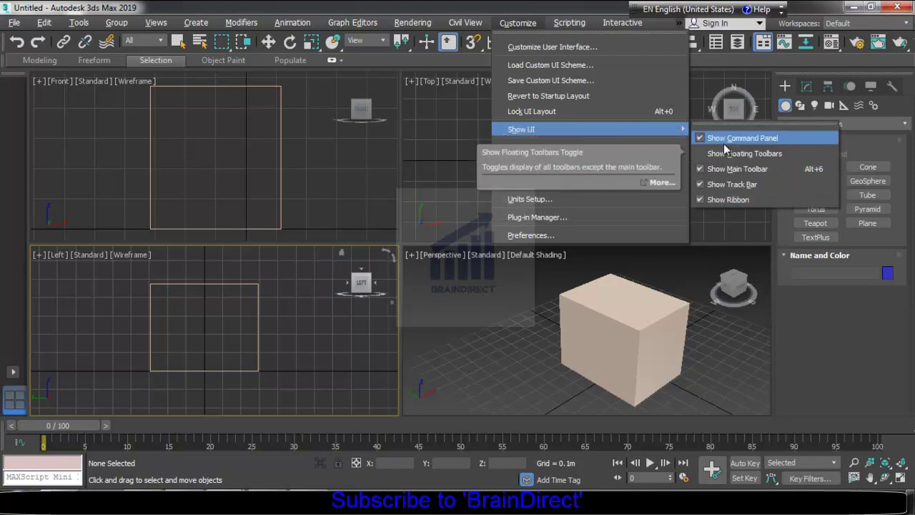
# Close the open Customize menu without changing any options, leaving Box001 in the four-viewport layout
pyautogui.click(683, 271)
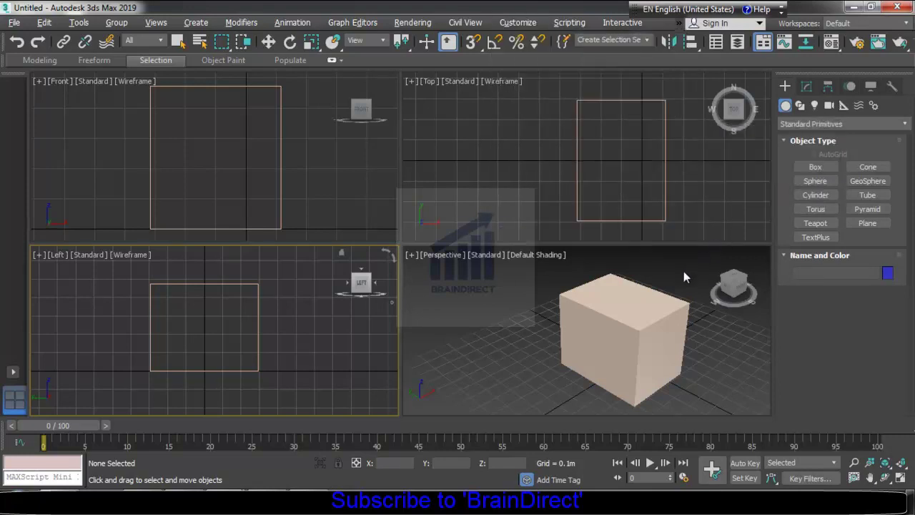